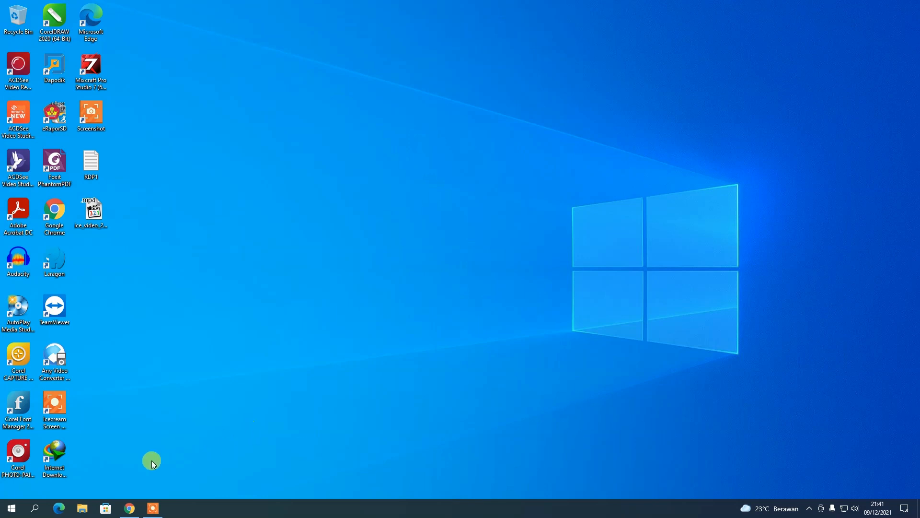
# Bring the Chrome window with the RDM Data Rapor student list back to the front.
pyautogui.click(128, 507)
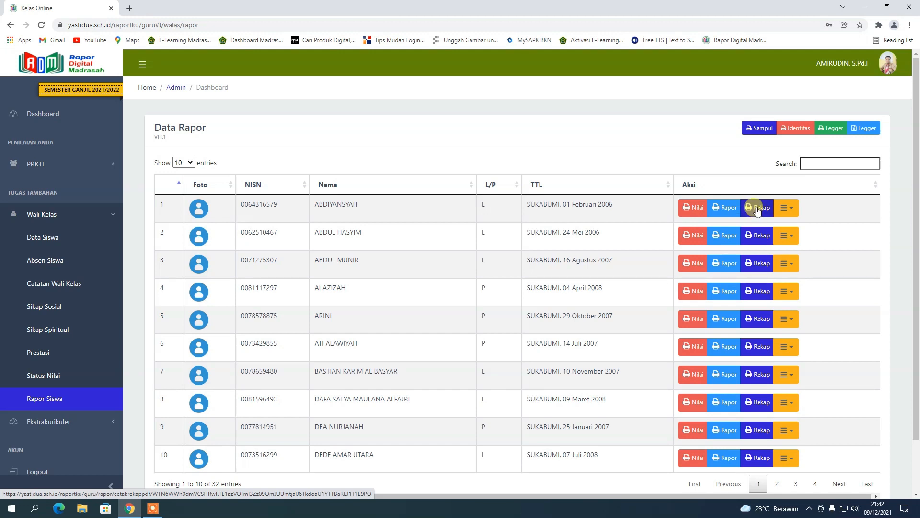
# Download the first student's Sampul (cover) PDF through IDM and close its print tab.
pyautogui.click(797, 214)
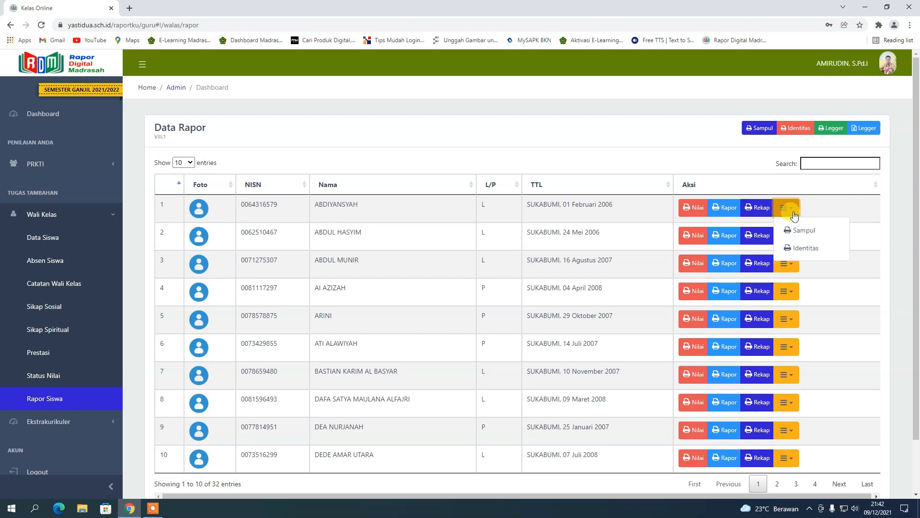
pyautogui.click(813, 210)
pyautogui.click(792, 213)
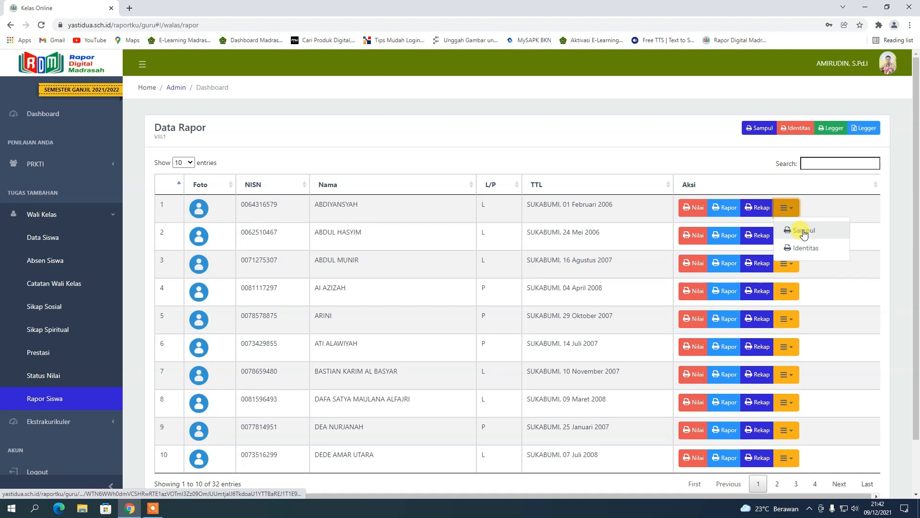
pyautogui.click(803, 231)
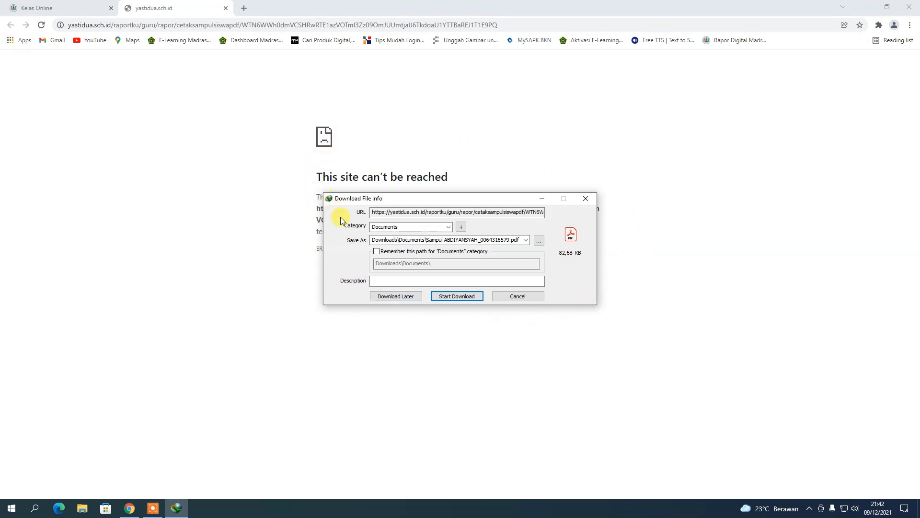
pyautogui.click(466, 298)
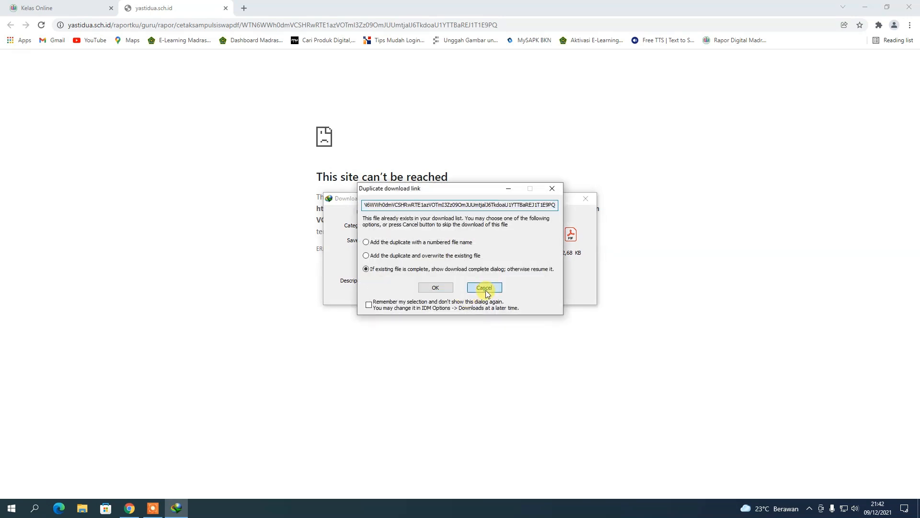
pyautogui.click(483, 289)
pyautogui.click(465, 296)
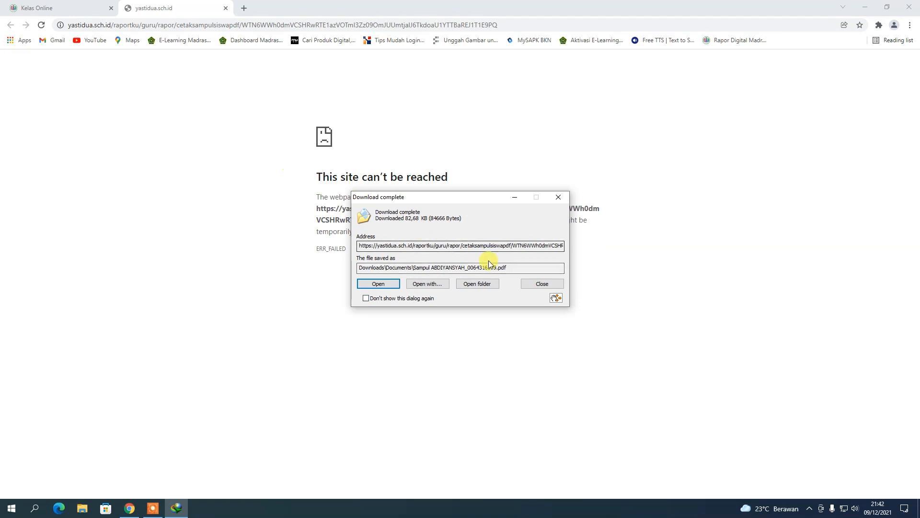
pyautogui.click(530, 286)
pyautogui.click(225, 7)
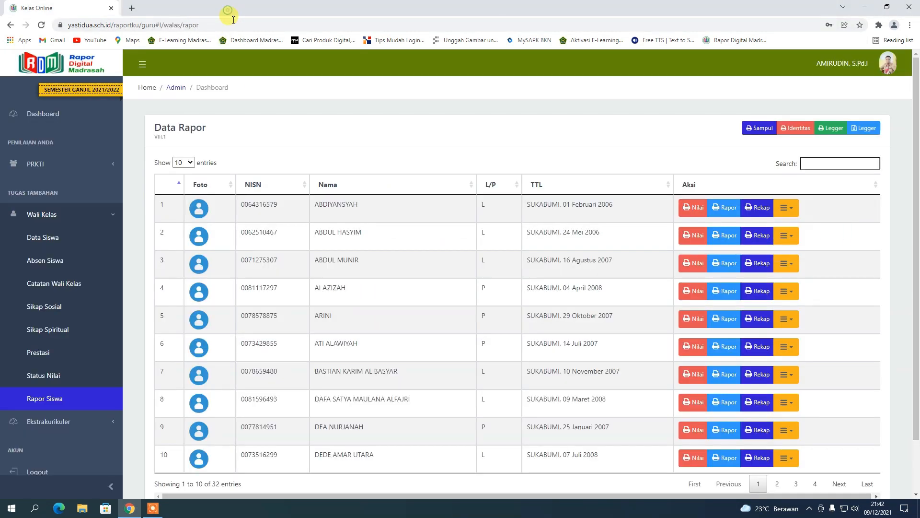
# Download the first student's Identitas PDF and close its print tab.
pyautogui.click(789, 211)
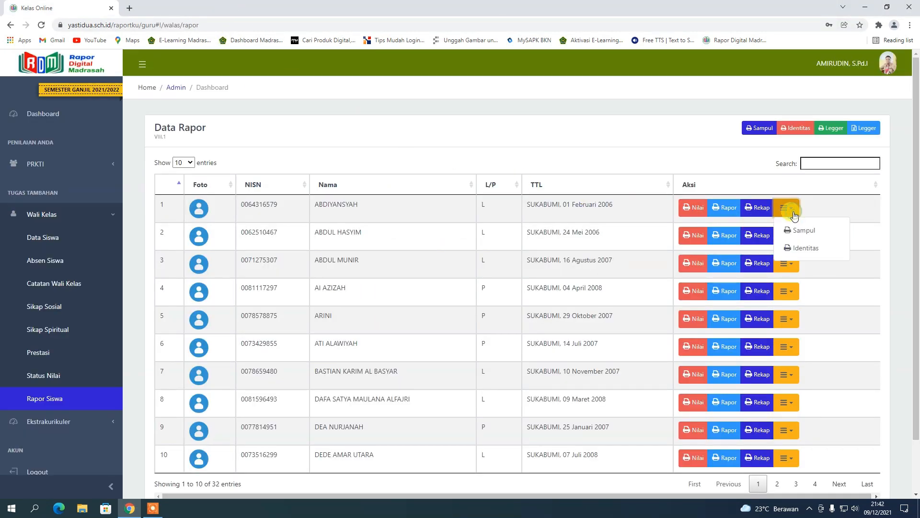
pyautogui.click(805, 249)
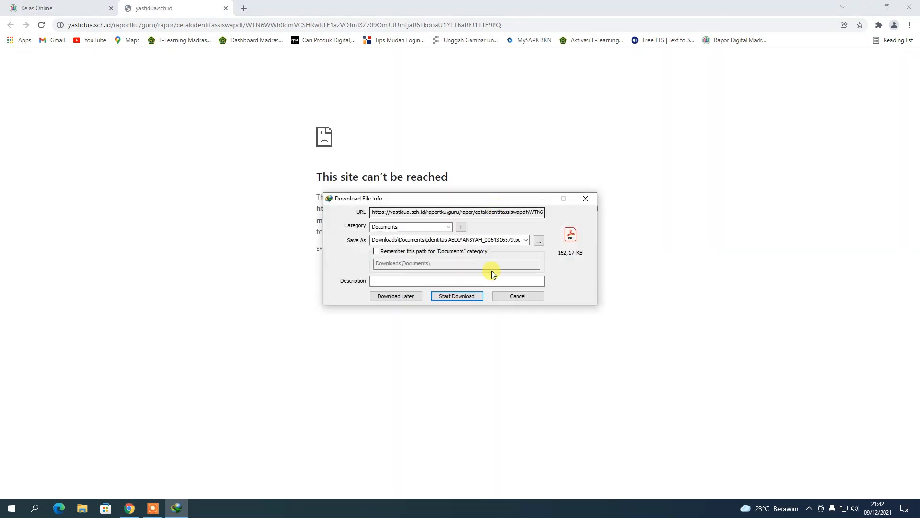
pyautogui.click(474, 296)
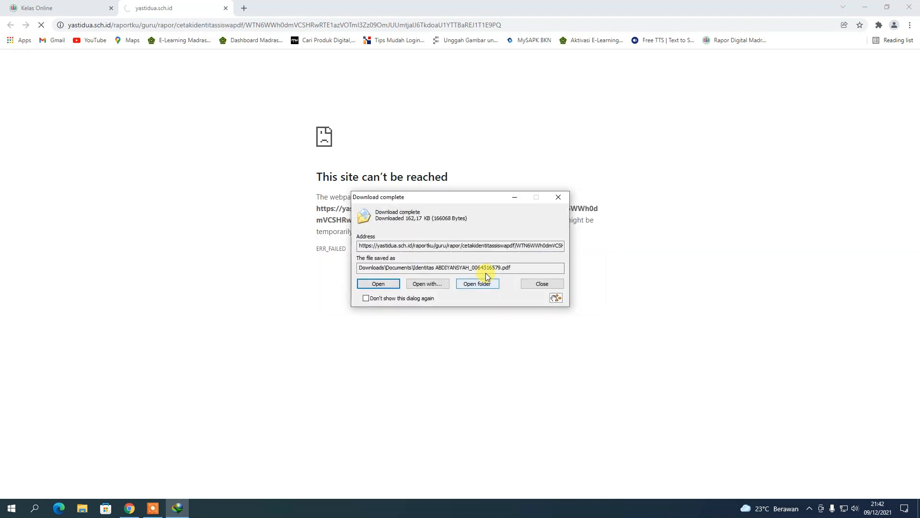
pyautogui.click(537, 284)
pyautogui.click(225, 8)
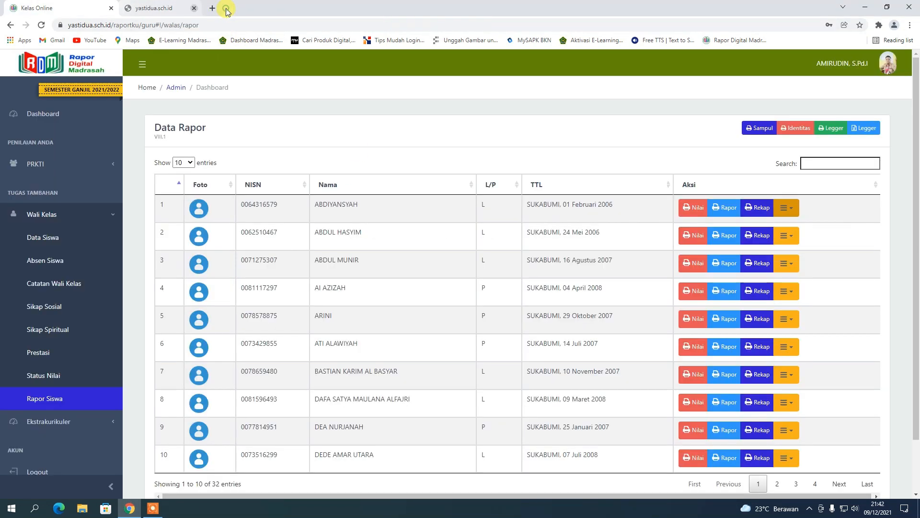
# Download the first student's Rapor PDF, view its pages in Adobe Acrobat DC, then close the print tab.
pyautogui.click(726, 211)
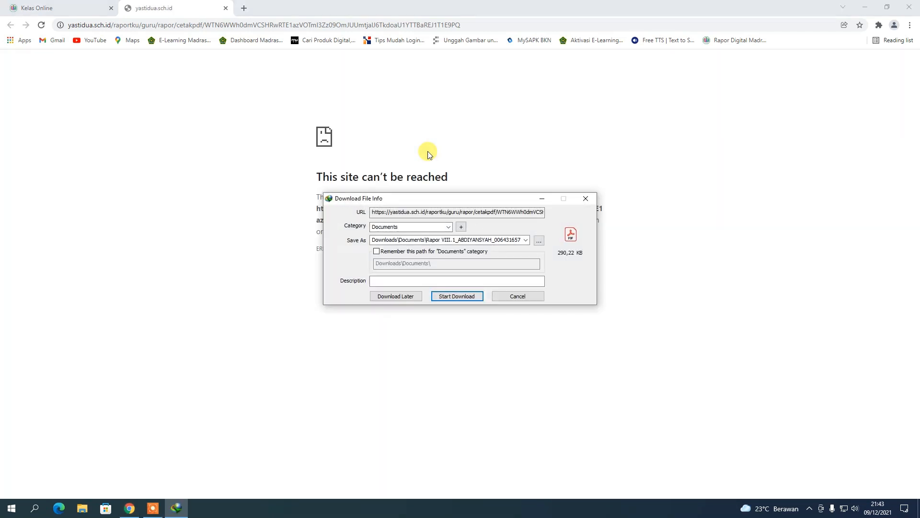
pyautogui.click(462, 296)
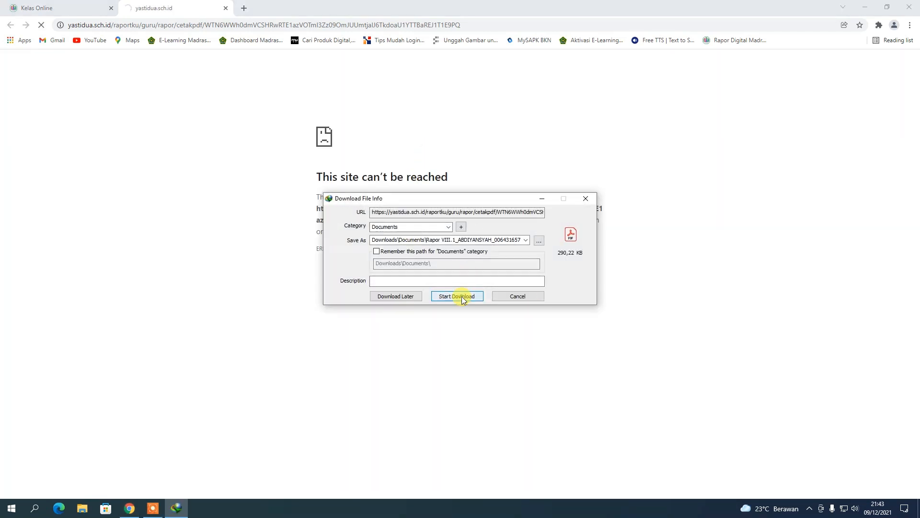
pyautogui.click(441, 285)
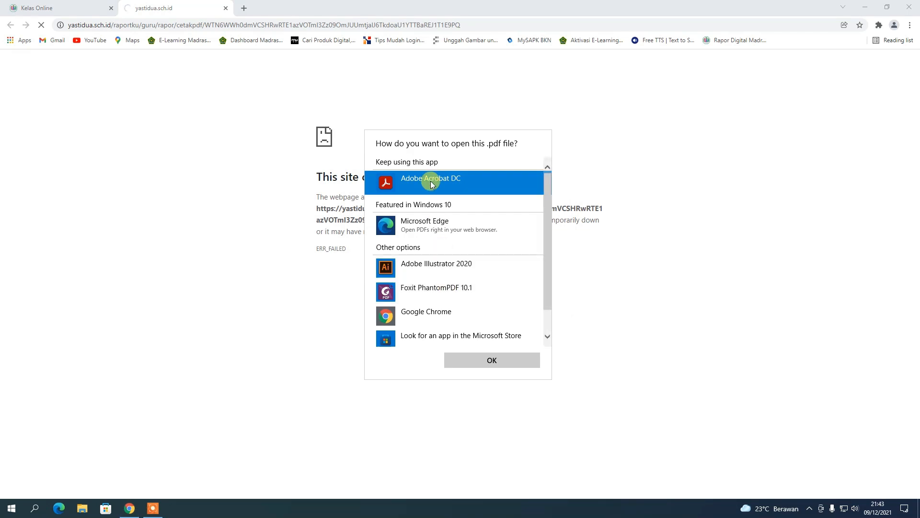
pyautogui.click(489, 359)
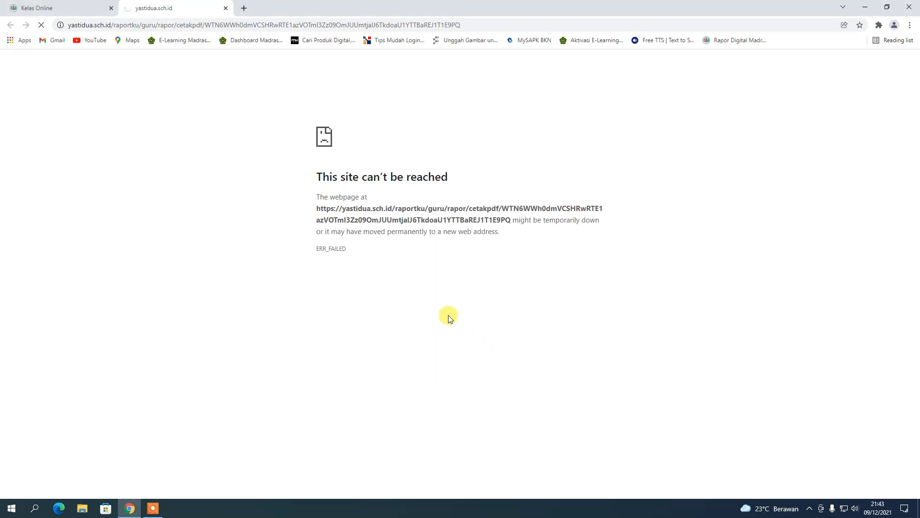
pyautogui.click(484, 287)
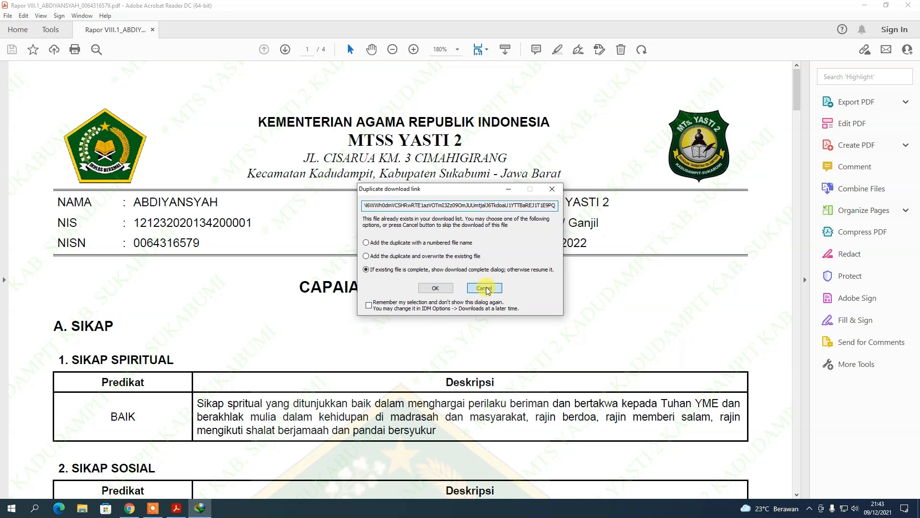
pyautogui.scroll(-3, 385, 309)
pyautogui.scroll(-9, 383, 307)
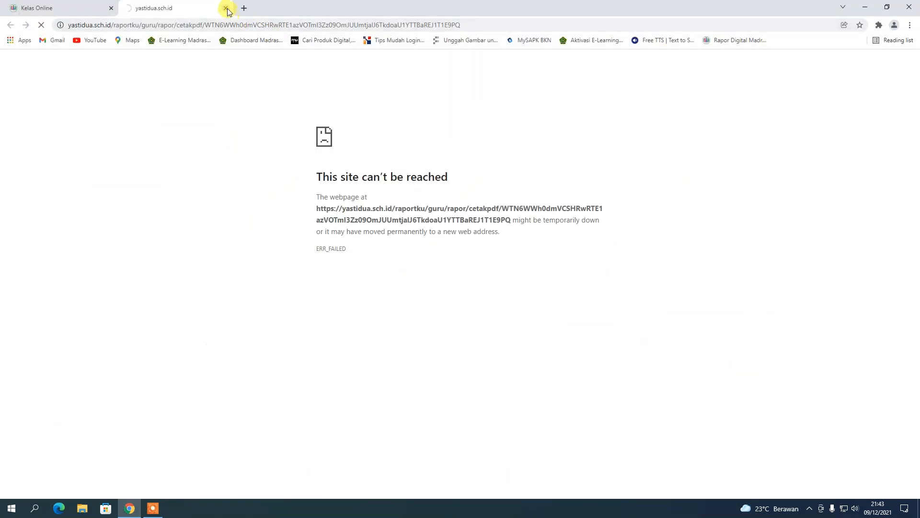
pyautogui.click(227, 8)
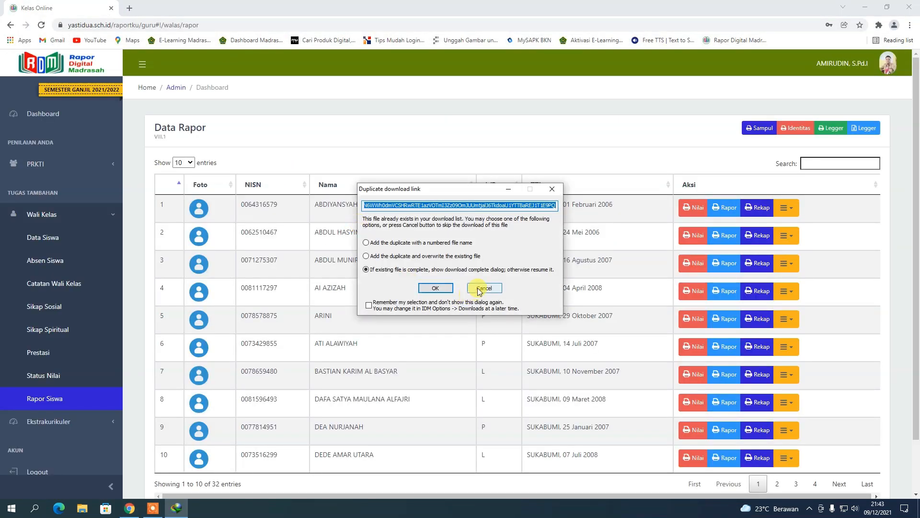
pyautogui.click(483, 288)
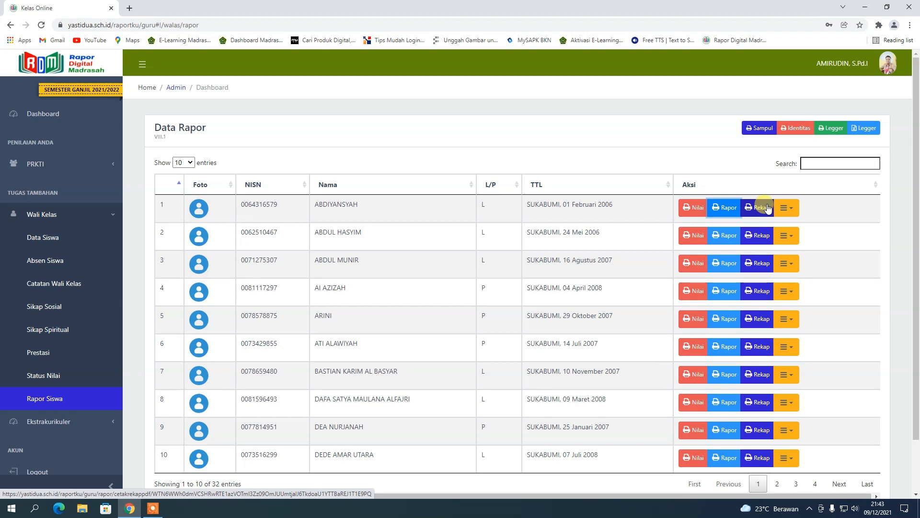
# Log out of the teacher account and log in as admin with the saved username.
pyautogui.click(885, 71)
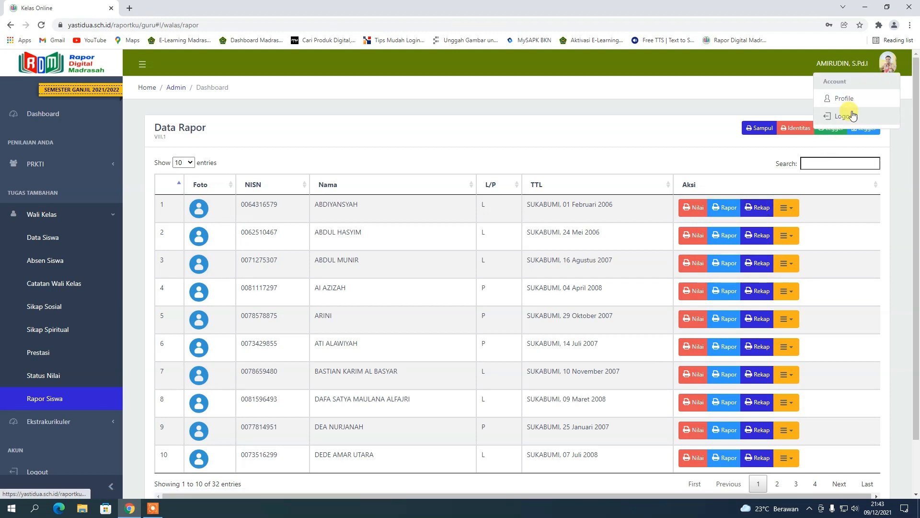
pyautogui.click(834, 116)
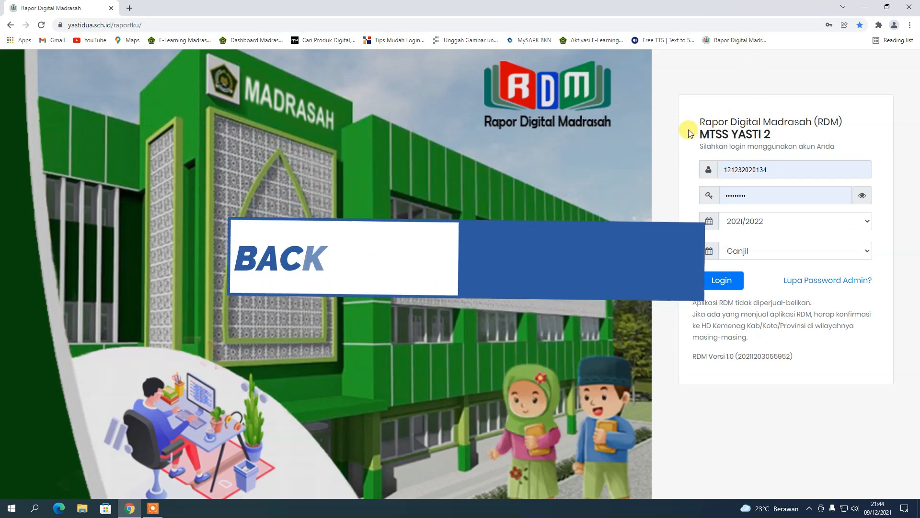
pyautogui.click(782, 167)
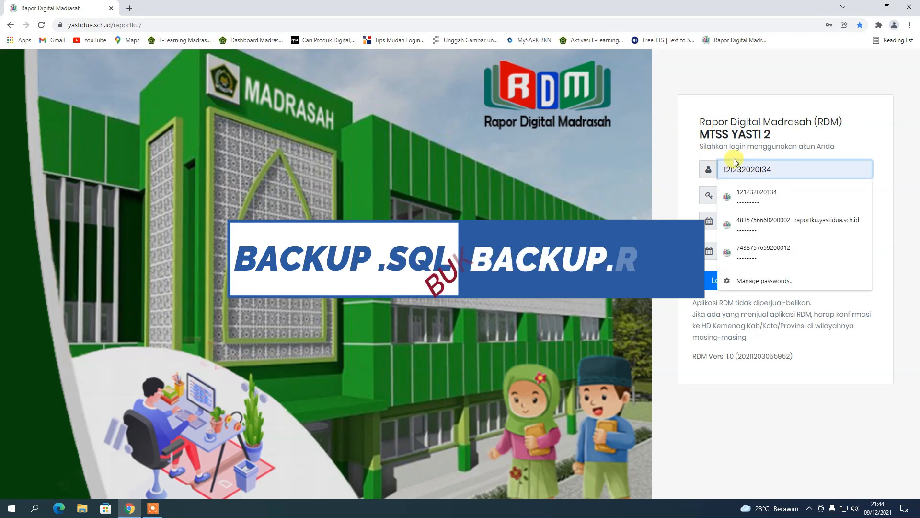
pyautogui.click(718, 151)
pyautogui.click(786, 168)
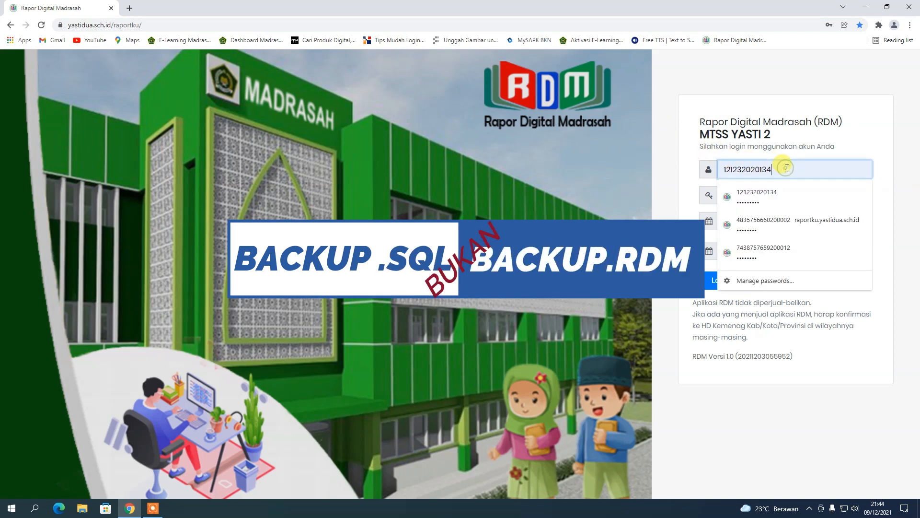
pyautogui.click(760, 149)
pyautogui.click(725, 281)
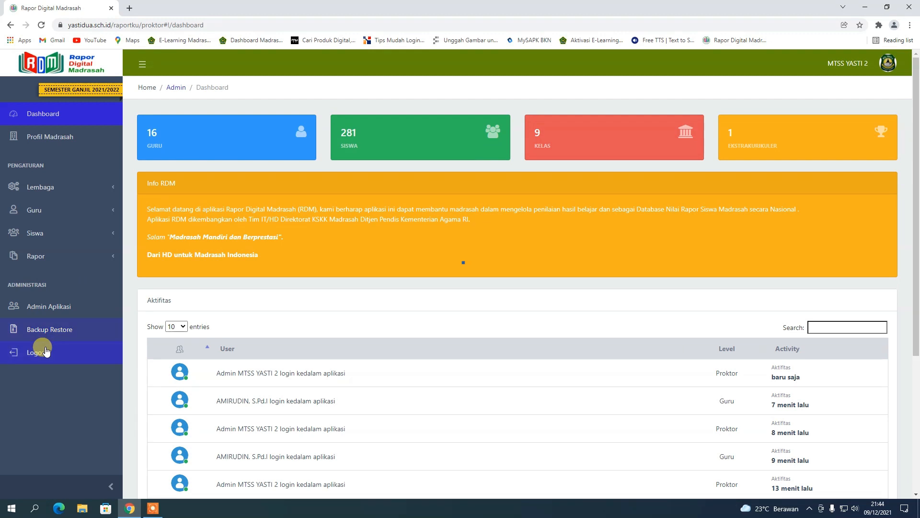
# Check the two restored backups on the Backup Restore page, then log out of admin.
pyautogui.click(43, 329)
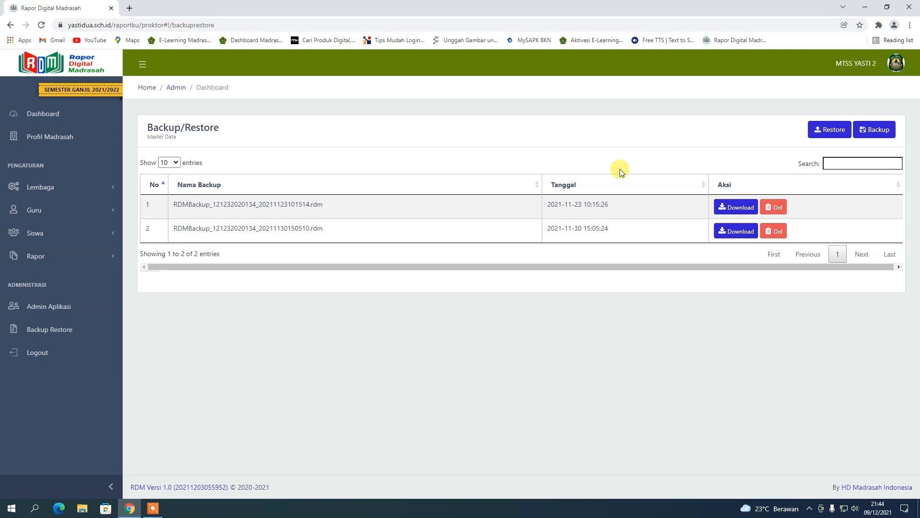
pyautogui.click(894, 65)
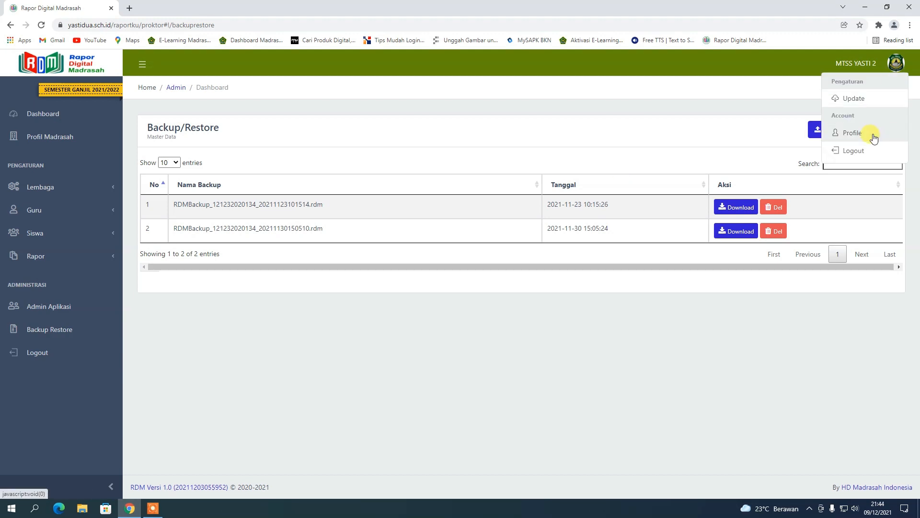
pyautogui.click(866, 152)
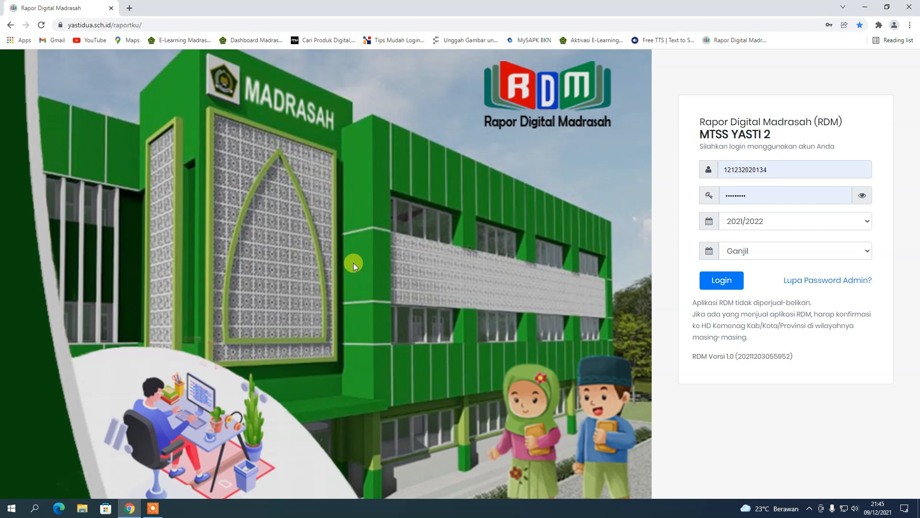
pyautogui.click(865, 7)
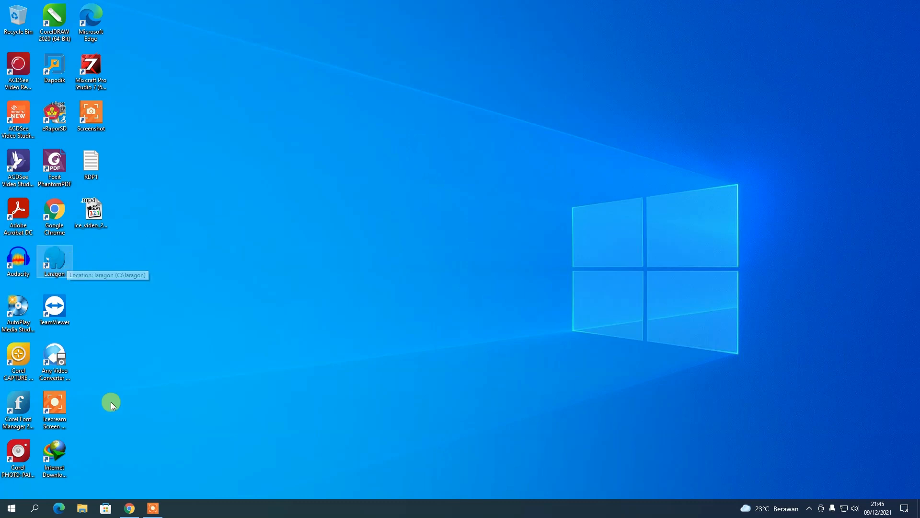
pyautogui.click(131, 507)
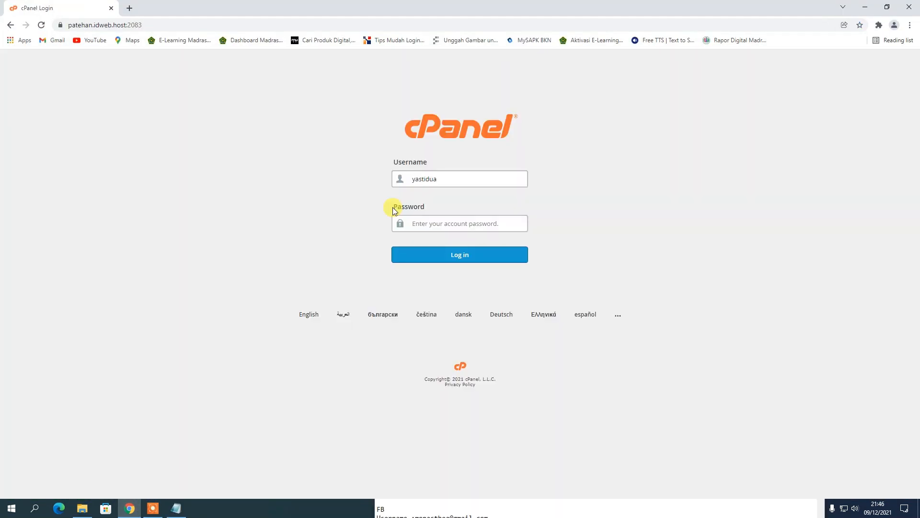
# Log in to cPanel with the pasted account password and launch phpMyAdmin.
pyautogui.click(405, 225)
pyautogui.hotkey('ctrl', 'v')
pyautogui.click(429, 254)
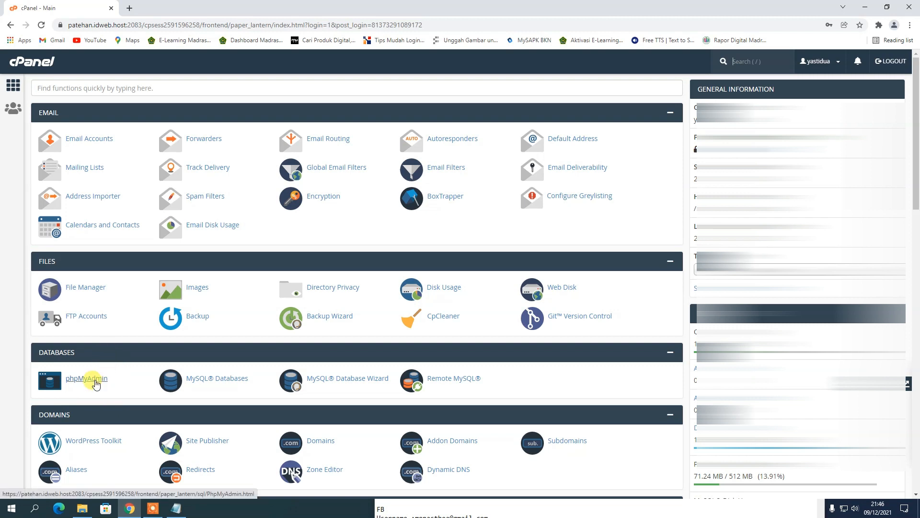
pyautogui.click(95, 381)
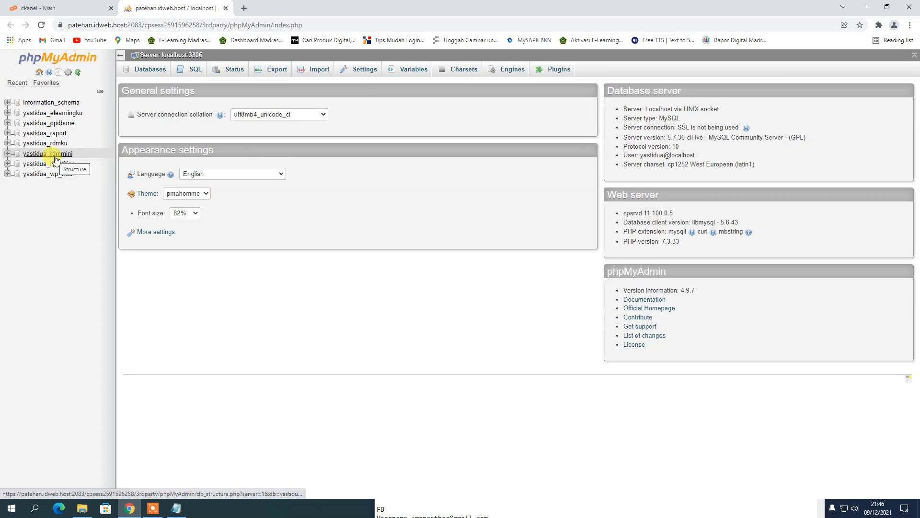
# Export yastidua_rdmmini as a quick SQL file and close the phpMyAdmin tab.
pyautogui.click(56, 160)
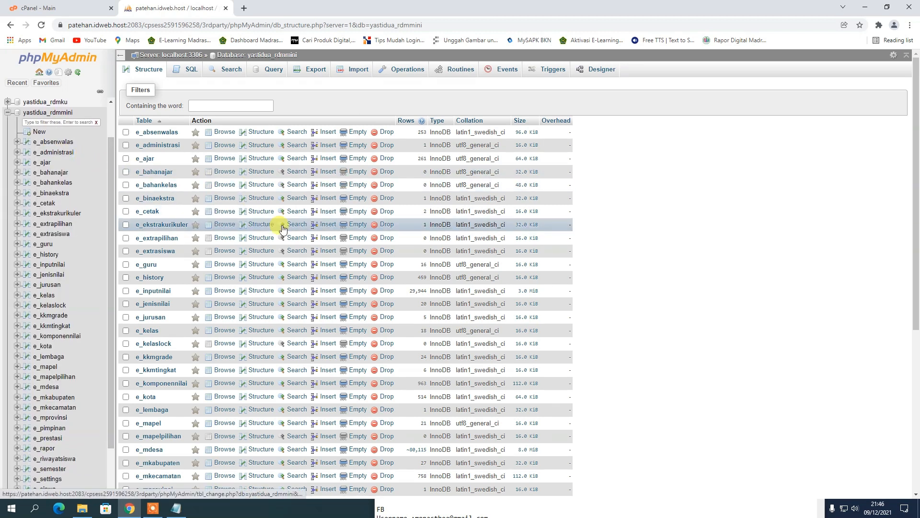
pyautogui.click(317, 70)
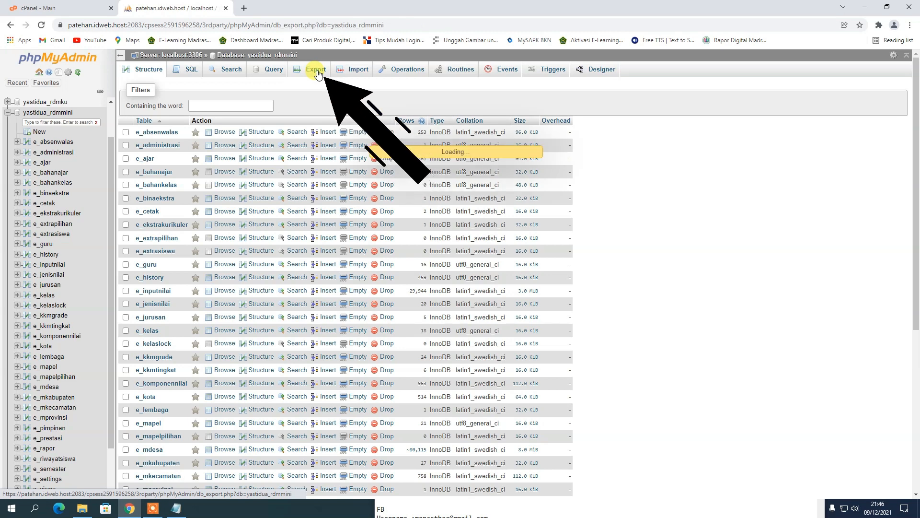
pyautogui.click(143, 233)
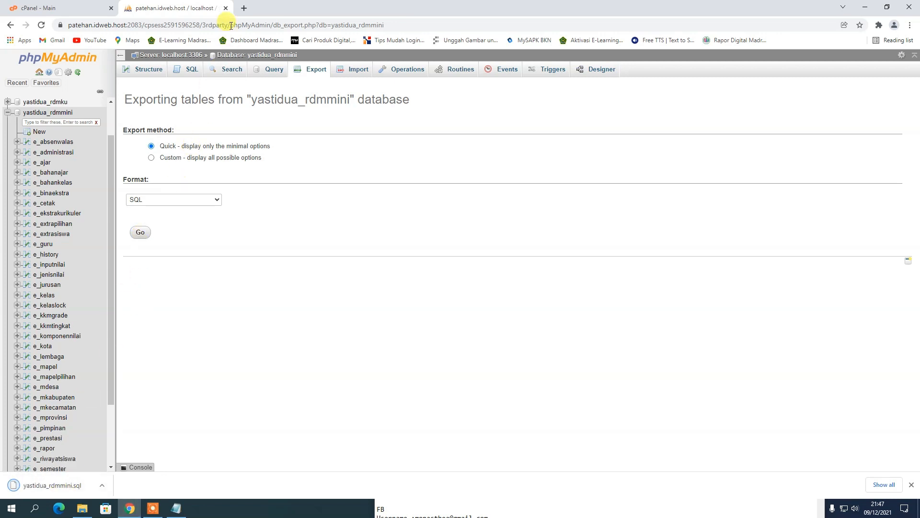
pyautogui.click(226, 9)
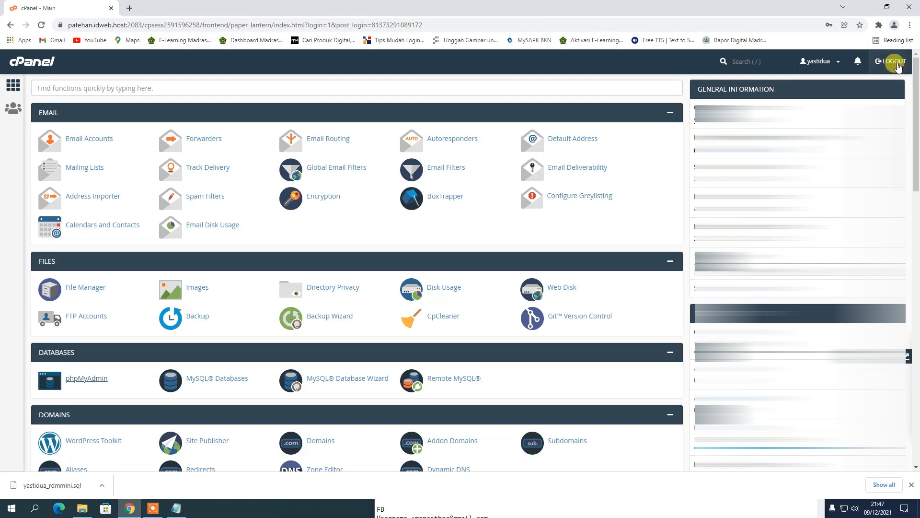
# Log out of cPanel, then close Chrome and the SAKOLA BATUR folder window.
pyautogui.click(898, 66)
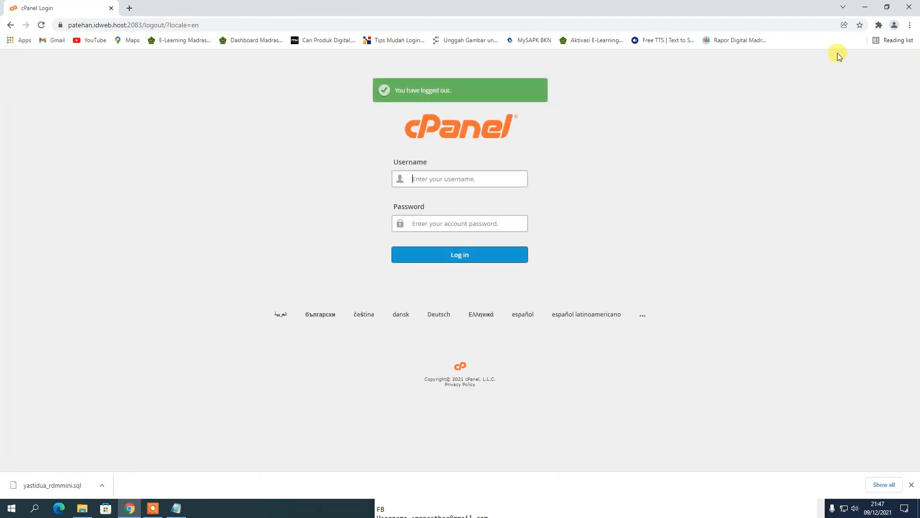
pyautogui.click(910, 6)
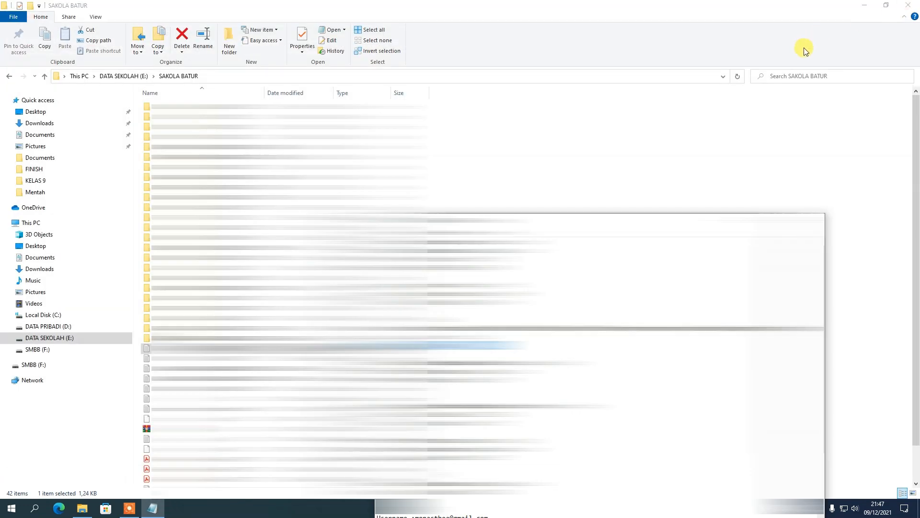
pyautogui.click(909, 7)
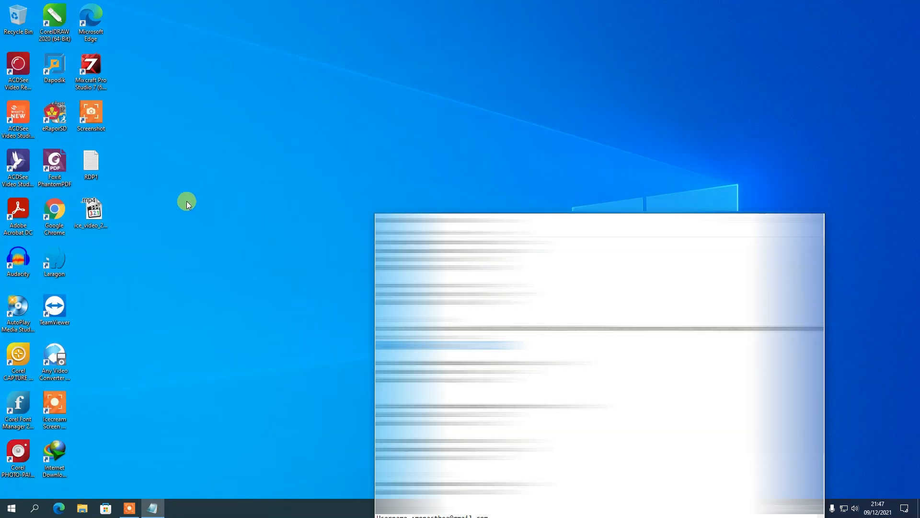
# Close the leftover window, refresh the desktop, start Laragon and open its Database manager.
pyautogui.click(813, 220)
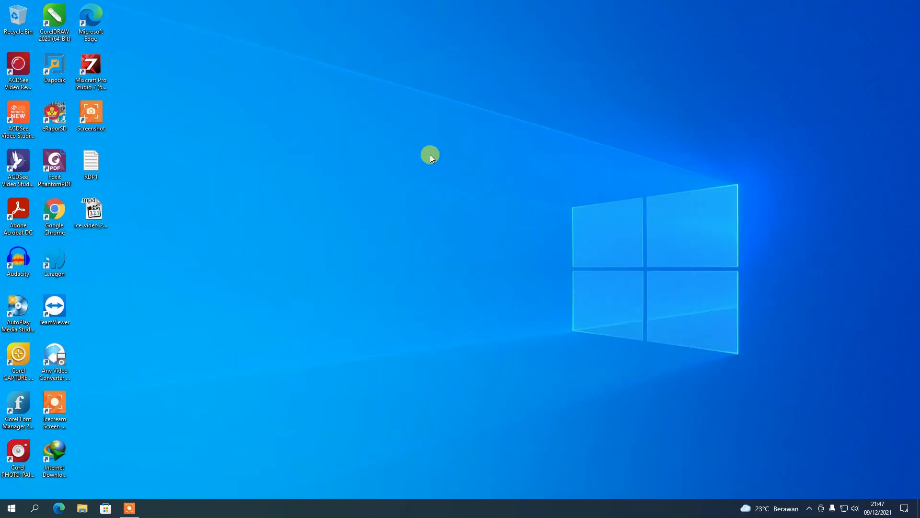
pyautogui.rightClick(431, 156)
pyautogui.click(460, 179)
pyautogui.rightClick(420, 166)
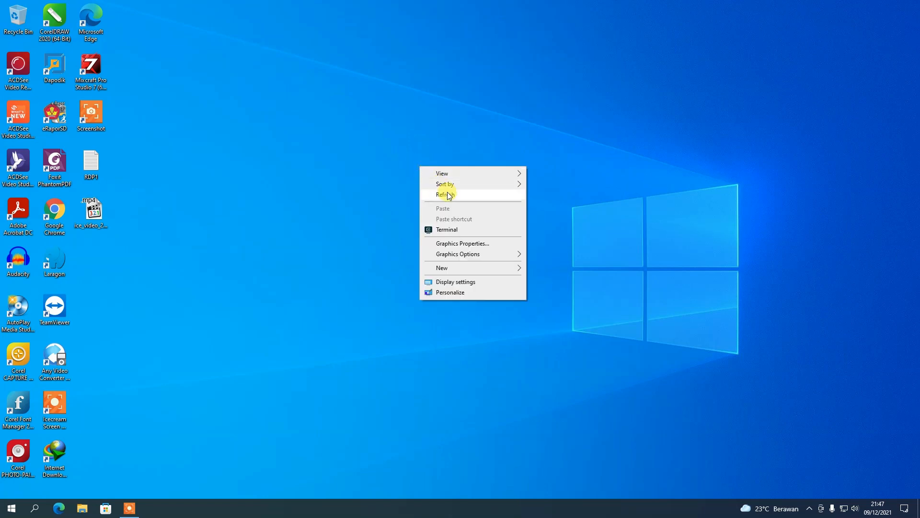
pyautogui.click(449, 195)
pyautogui.doubleClick(54, 261)
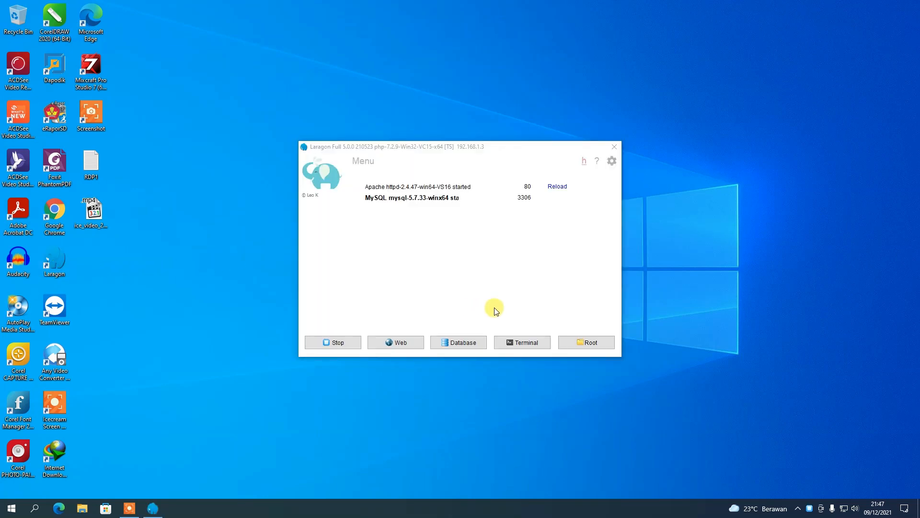
pyautogui.click(471, 343)
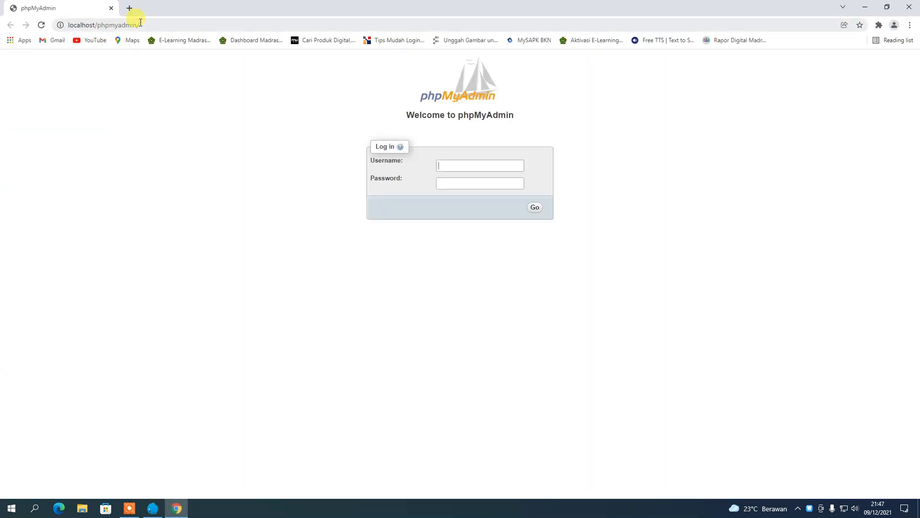
# Log in to local phpMyAdmin as root using the saved username.
pyautogui.click(165, 25)
pyautogui.click(251, 120)
pyautogui.click(460, 166)
pyautogui.click(460, 183)
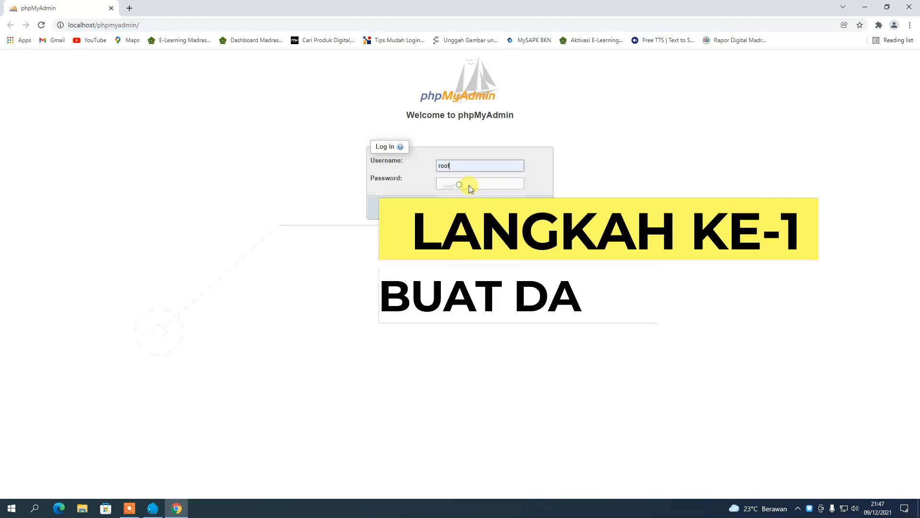
pyautogui.press('Return')
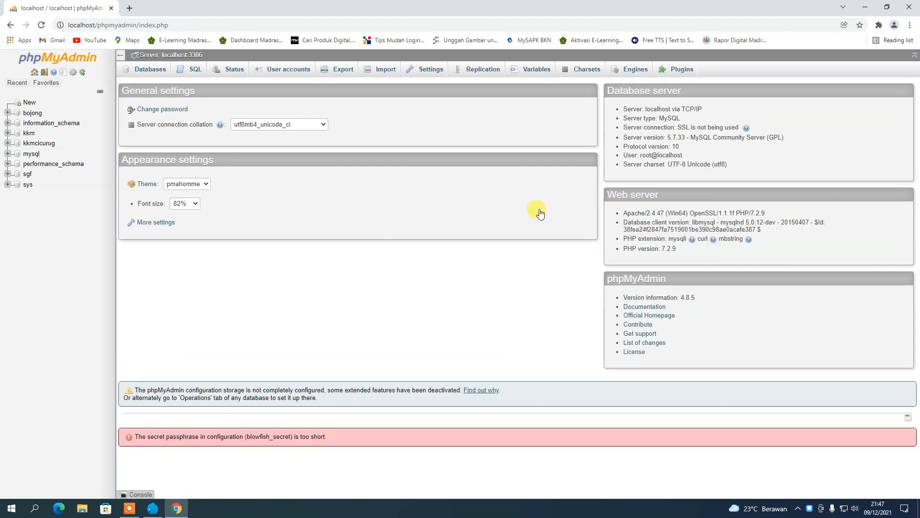
# Create a new database named rdmku from the Databases page.
pyautogui.click(150, 70)
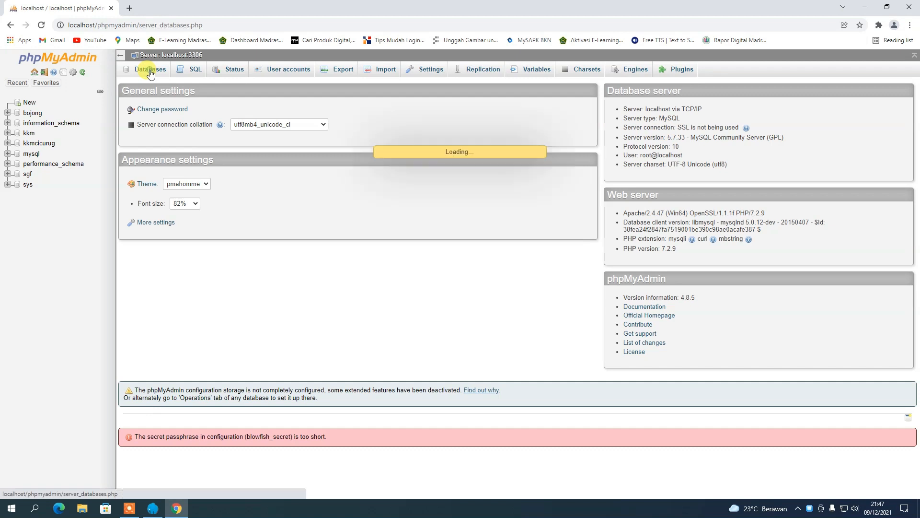
pyautogui.click(177, 144)
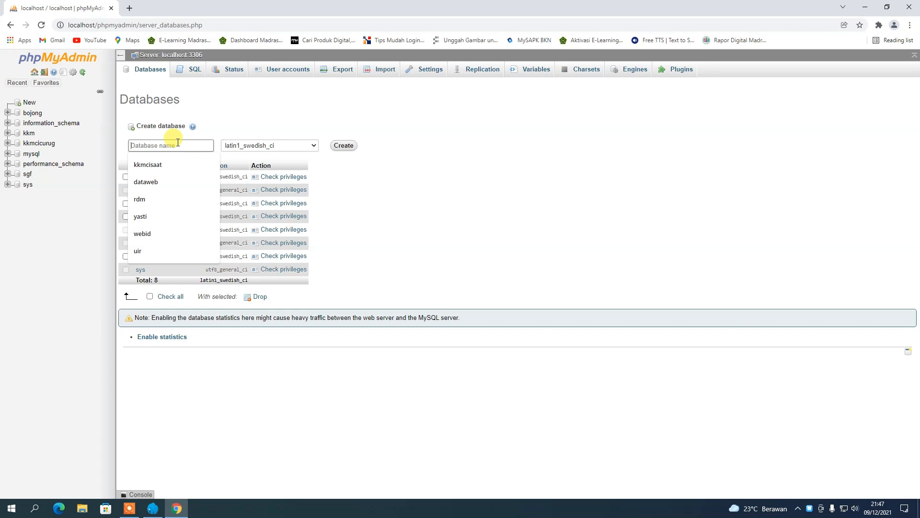
pyautogui.write('rd')
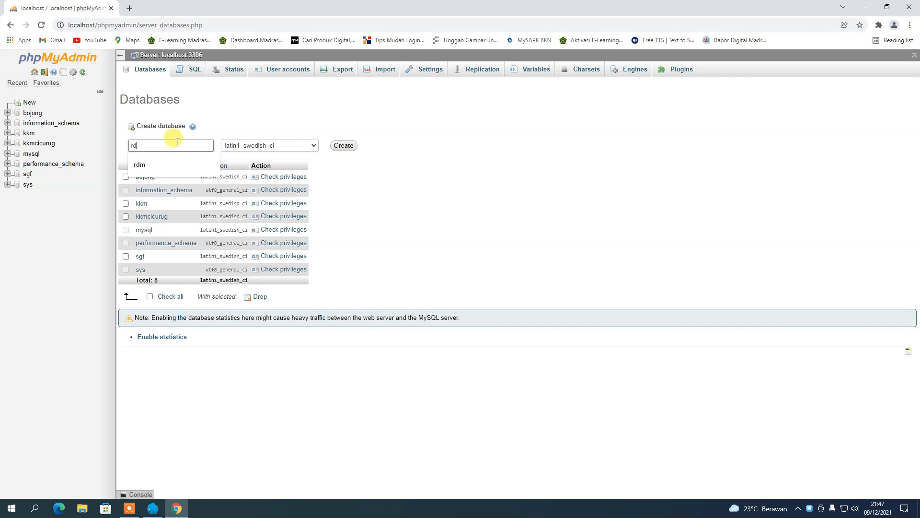
pyautogui.write('mku')
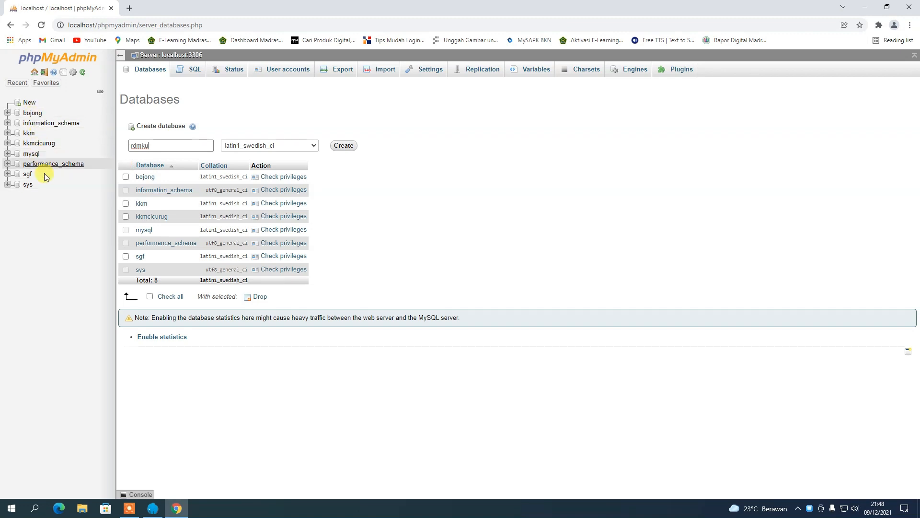
pyautogui.click(341, 147)
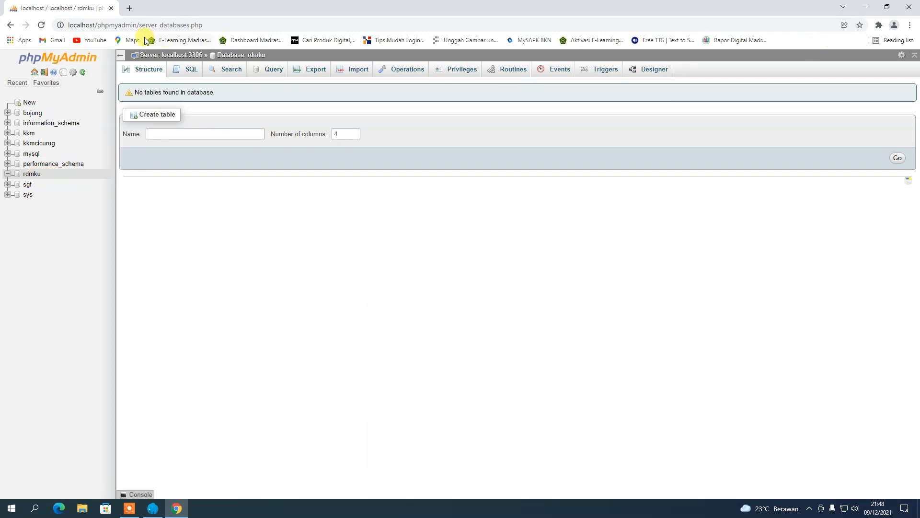
# Return to the phpMyAdmin home, confirm rdmku has no tables, and close Chrome.
pyautogui.moveTo(139, 25); pyautogui.dragTo(274, 29)
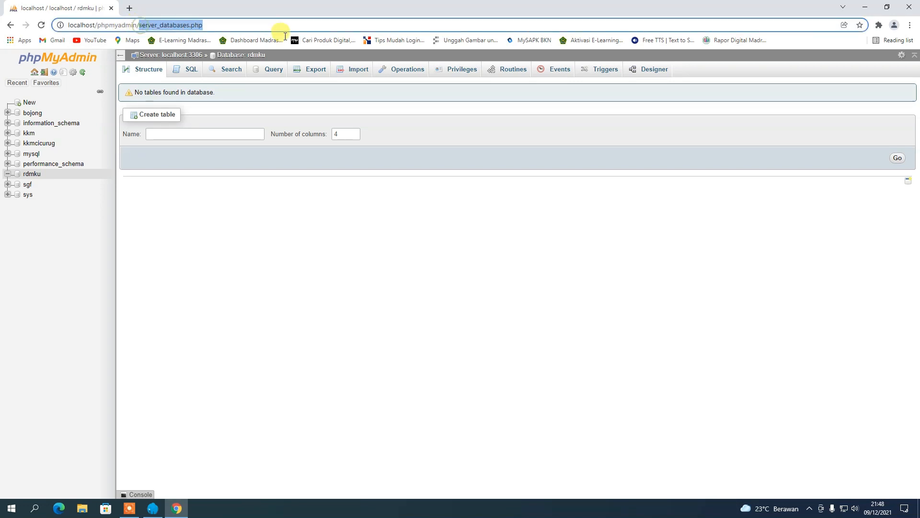
pyautogui.press('BackSpace')
pyautogui.press('Return')
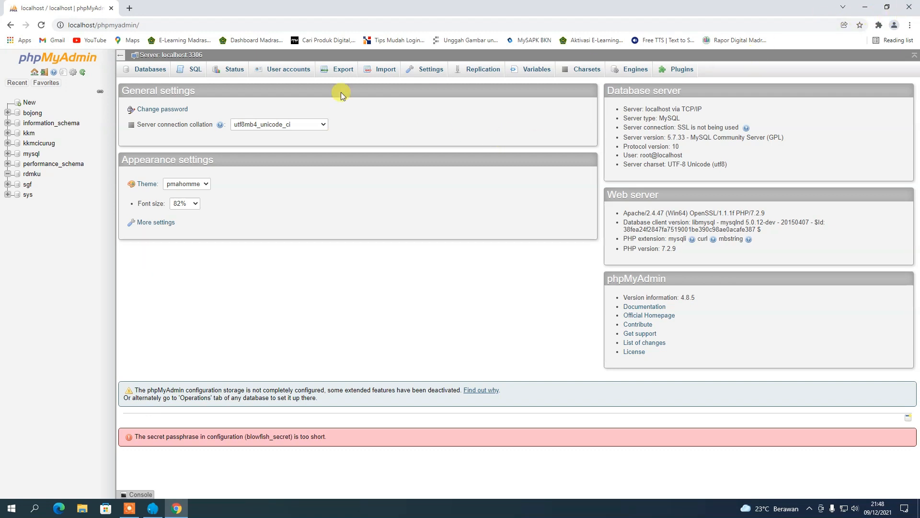
pyautogui.click(34, 174)
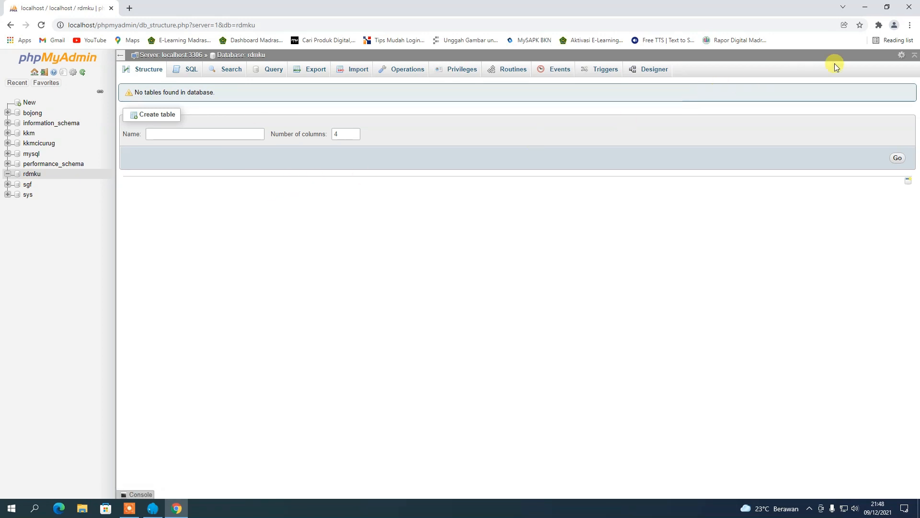
pyautogui.click(910, 10)
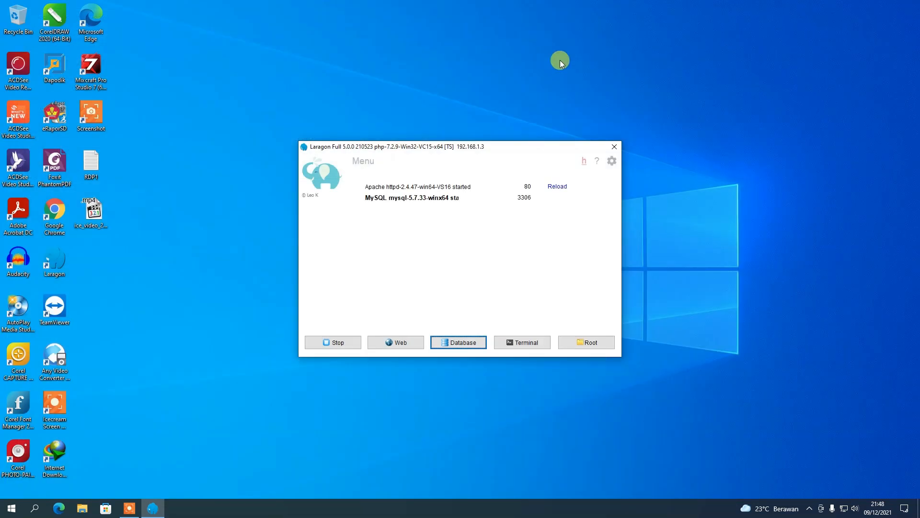
# Refresh the Windows desktop twice from its right-click menu.
pyautogui.rightClick(466, 52)
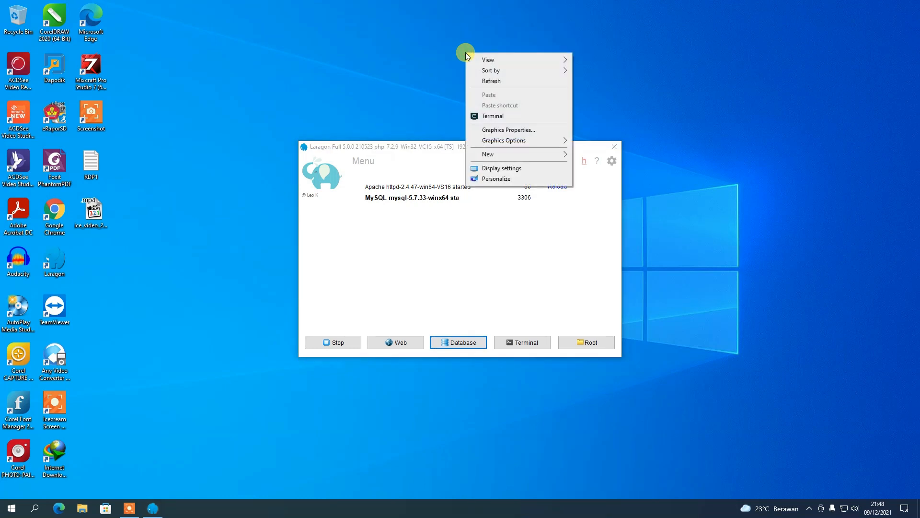
pyautogui.click(490, 82)
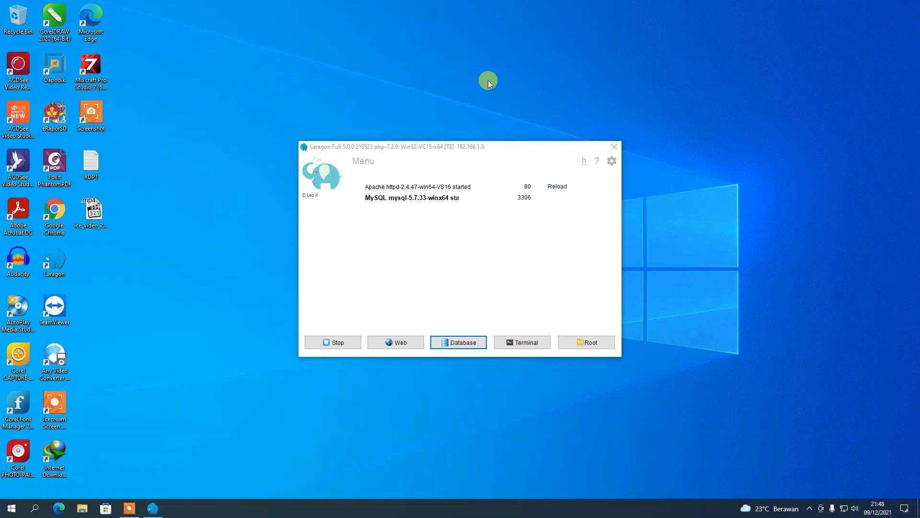
pyautogui.rightClick(252, 82)
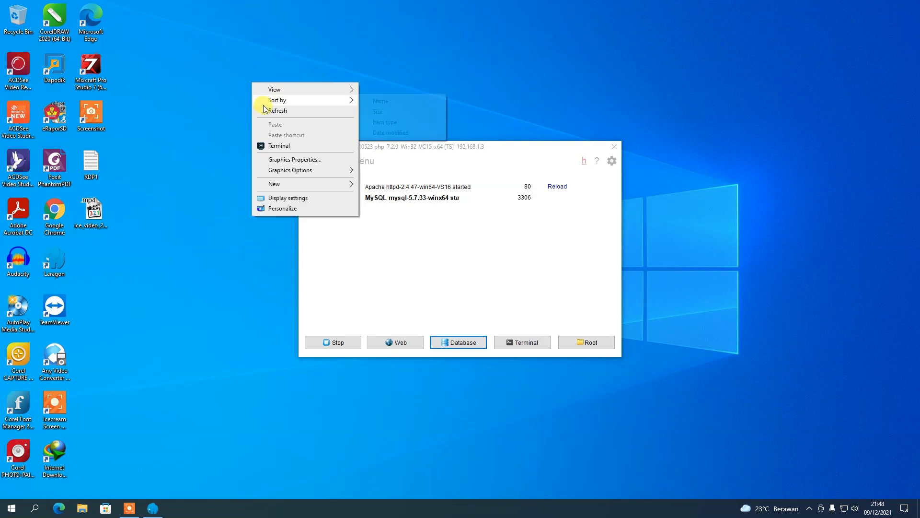
pyautogui.click(263, 108)
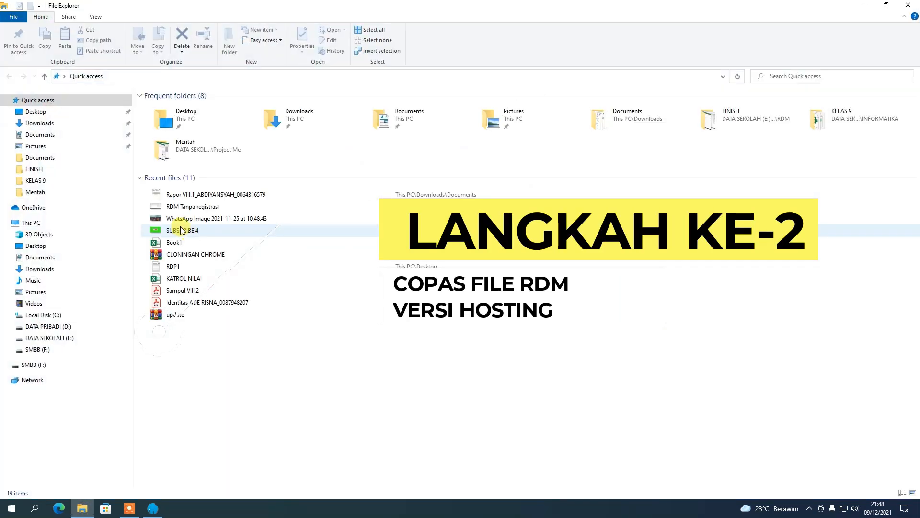
# Navigate to E:\2021 2022\RDM on the DATA SEKOLAH drive.
pyautogui.click(65, 337)
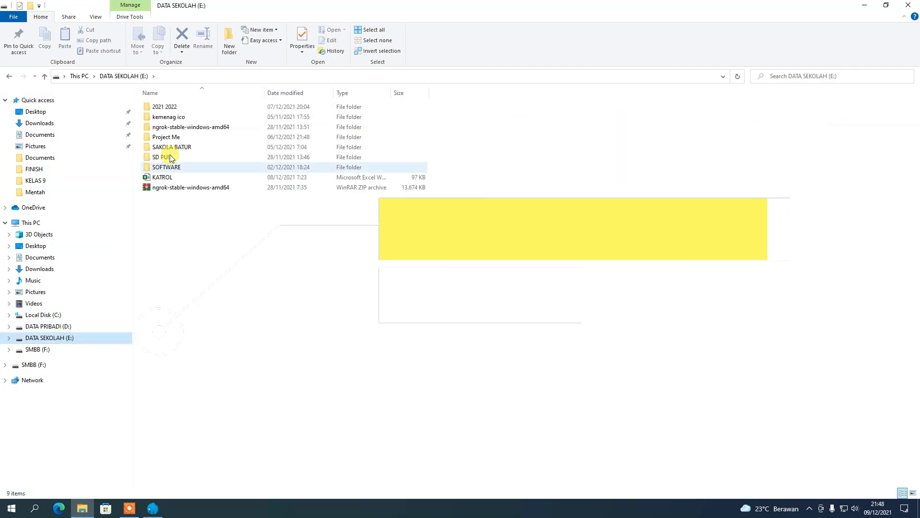
pyautogui.doubleClick(169, 106)
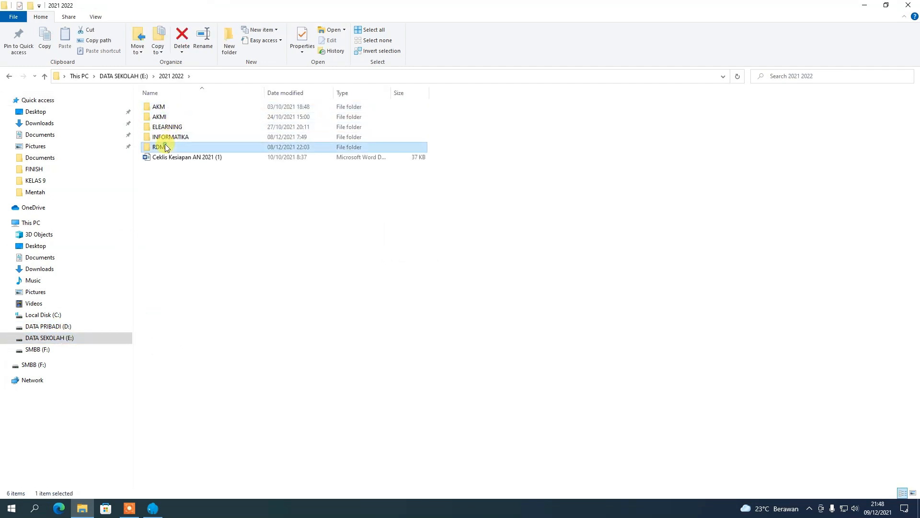
pyautogui.doubleClick(163, 147)
pyautogui.click(175, 148)
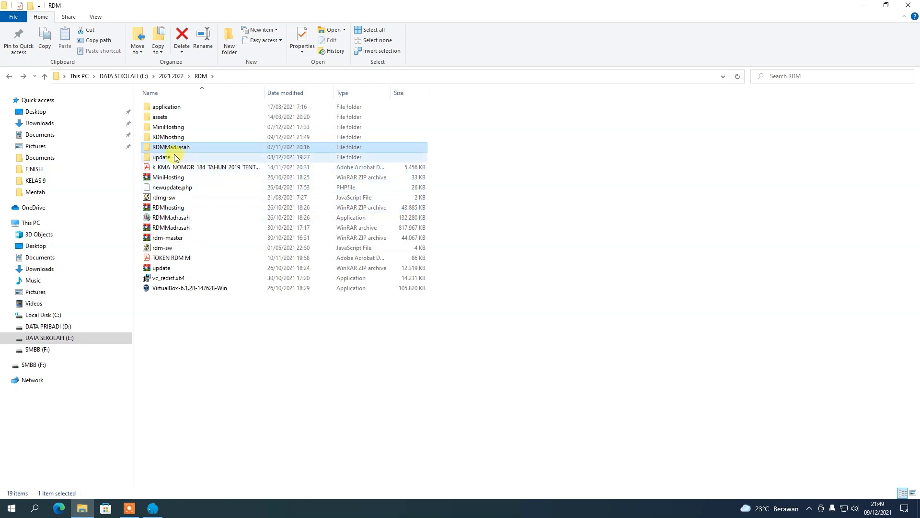
# Extract RDMhosting.zip into its own RDMhosting folder, overwriting all existing files.
pyautogui.click(168, 209)
pyautogui.rightClick(169, 209)
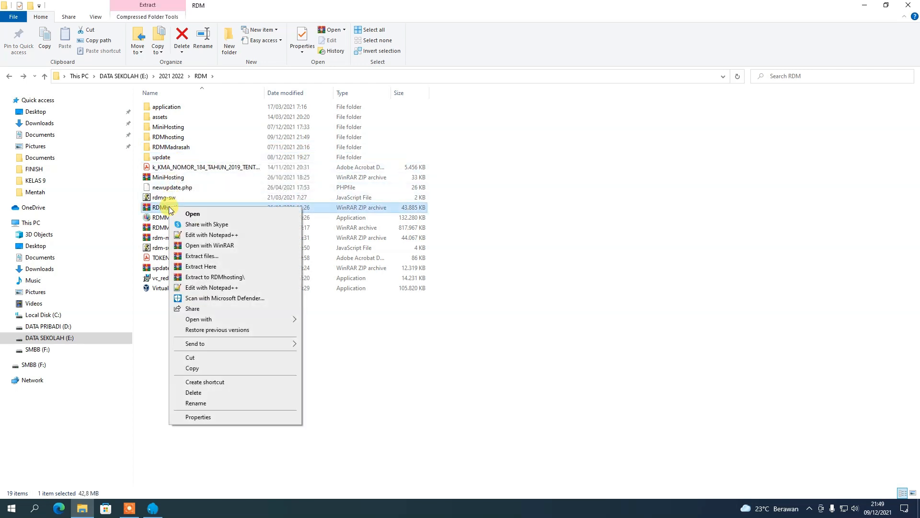
pyautogui.click(224, 277)
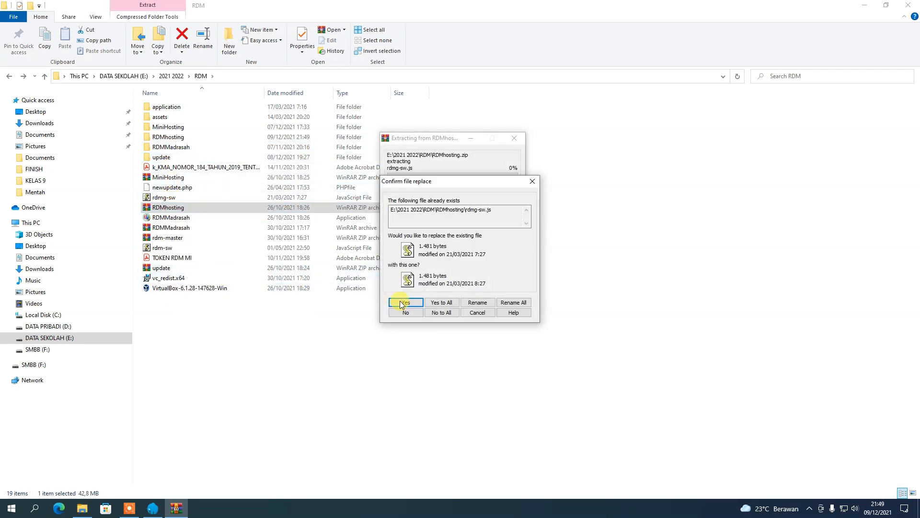
pyautogui.click(441, 303)
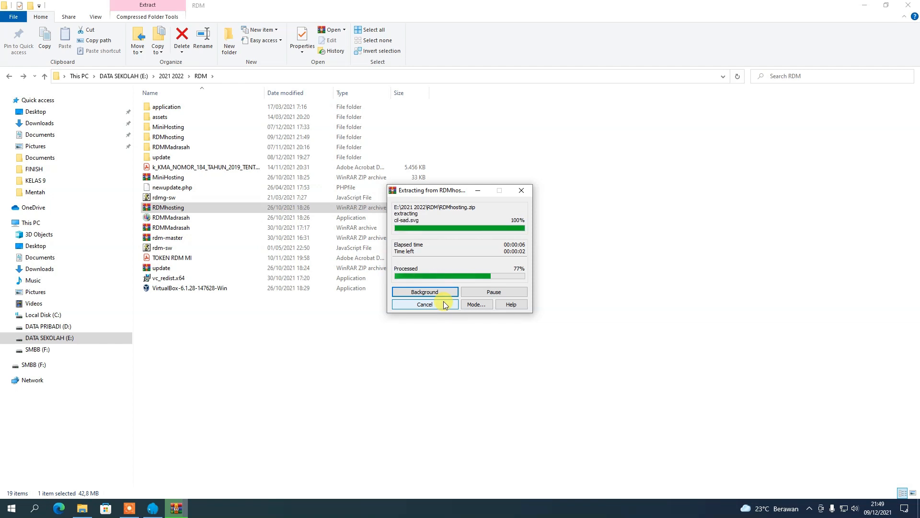
# Inspect the extracted RDMhosting folder, then return to the RDM folder.
pyautogui.doubleClick(171, 139)
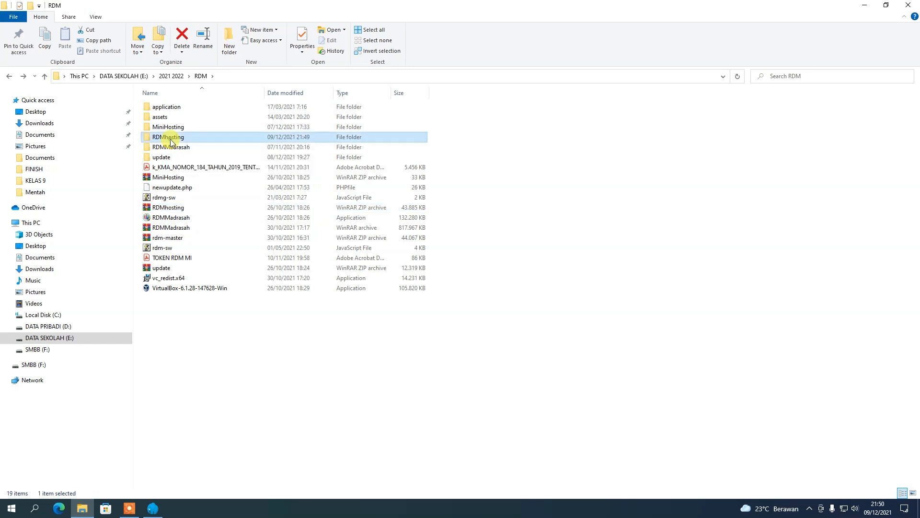
pyautogui.click(47, 77)
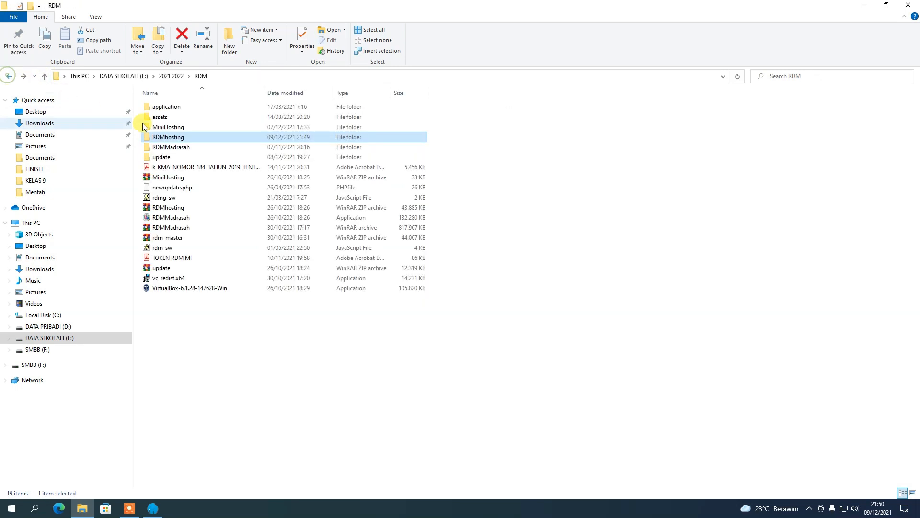
pyautogui.rightClick(172, 142)
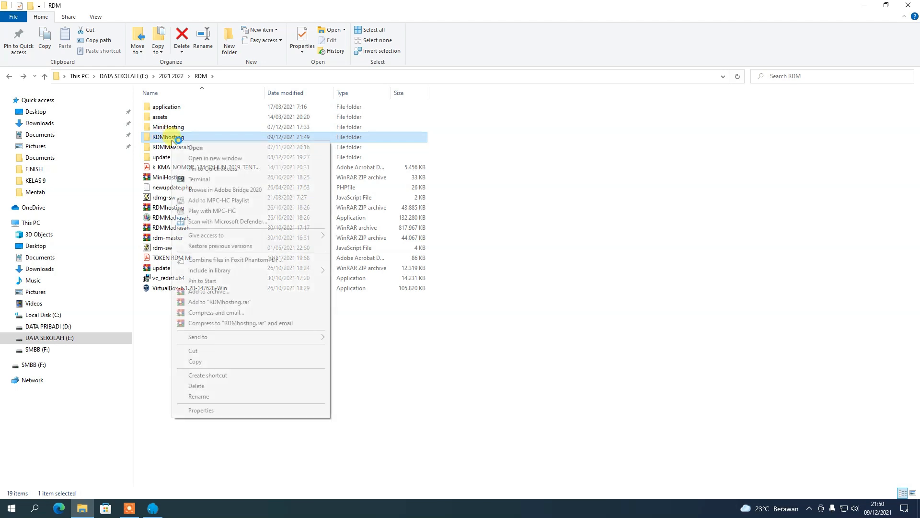
pyautogui.click(203, 361)
pyautogui.click(66, 314)
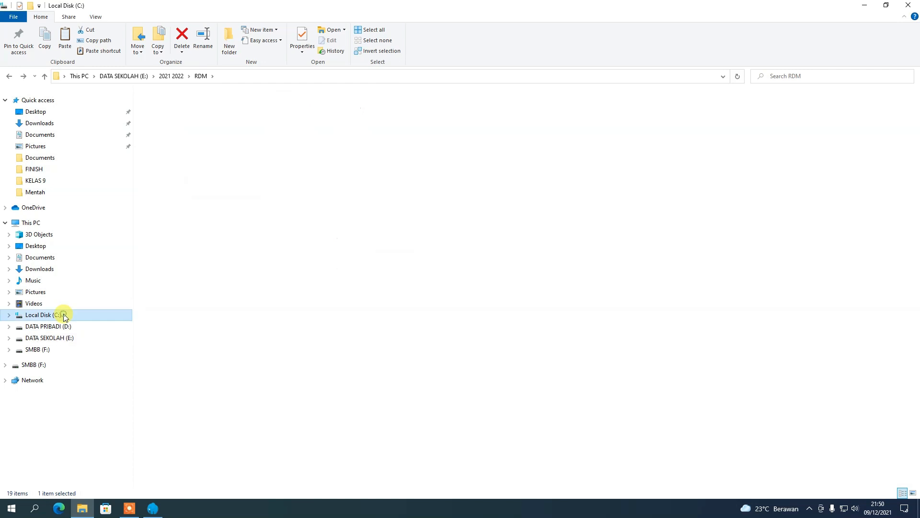
pyautogui.doubleClick(160, 138)
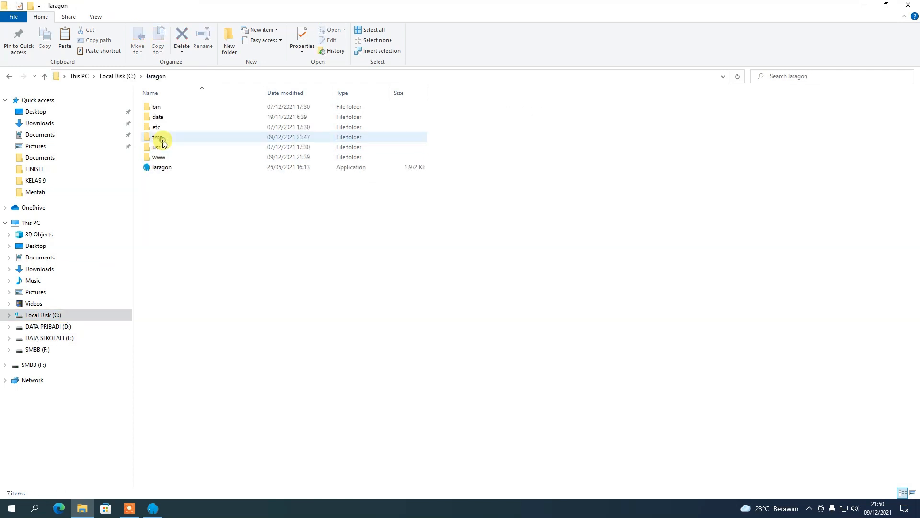
pyautogui.doubleClick(164, 157)
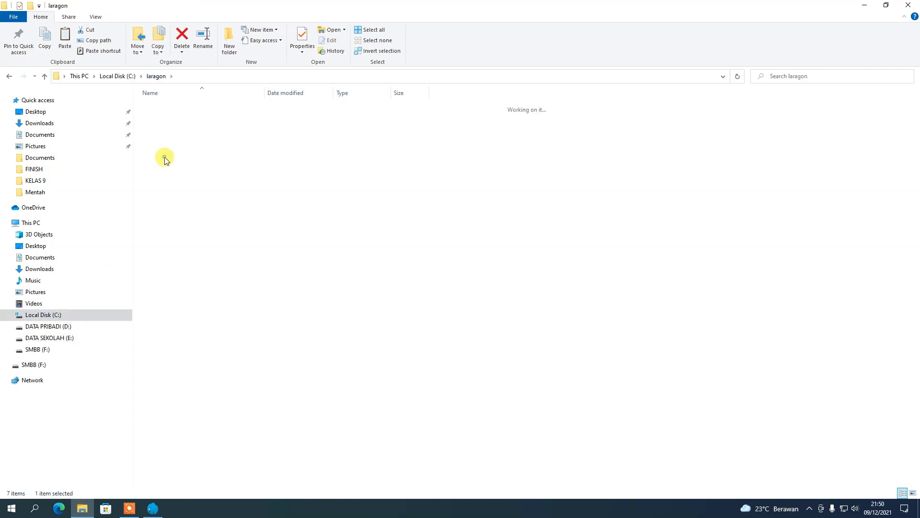
pyautogui.rightClick(182, 207)
pyautogui.click(211, 271)
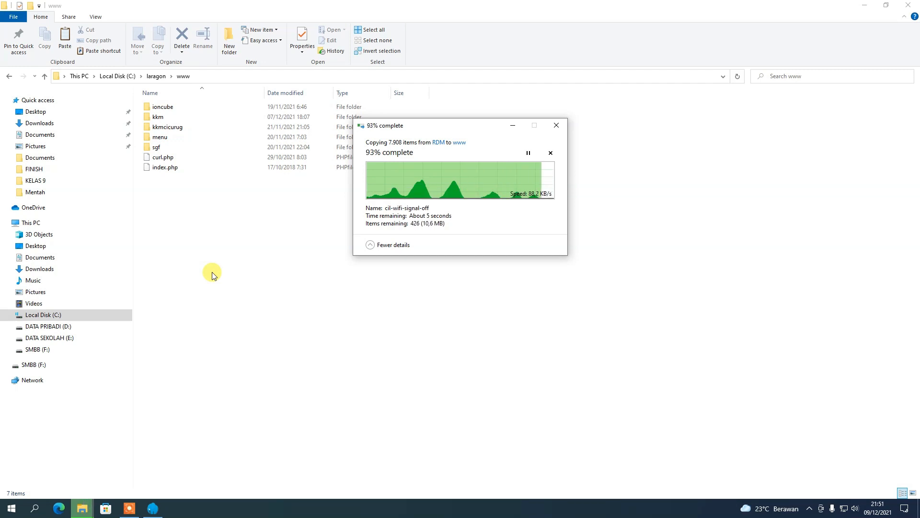
# Refresh the www listing so the pasted RDMhosting folder appears.
pyautogui.rightClick(239, 225)
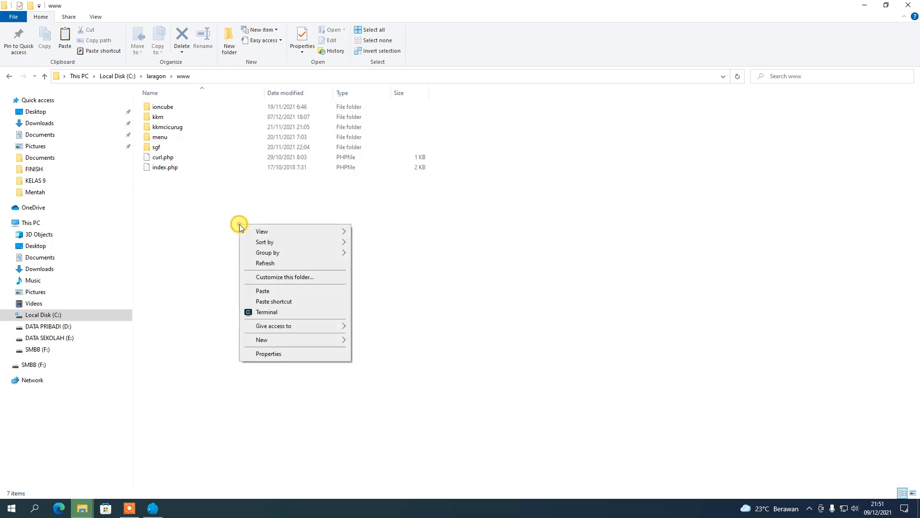
pyautogui.click(278, 262)
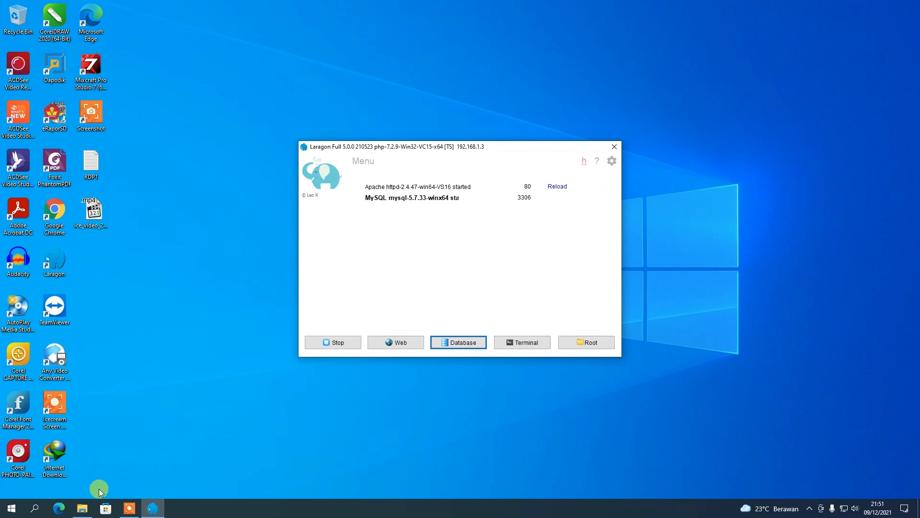
pyautogui.click(83, 508)
# Rename the copied RDMhosting folder in www to rdmku.
pyautogui.click(165, 148)
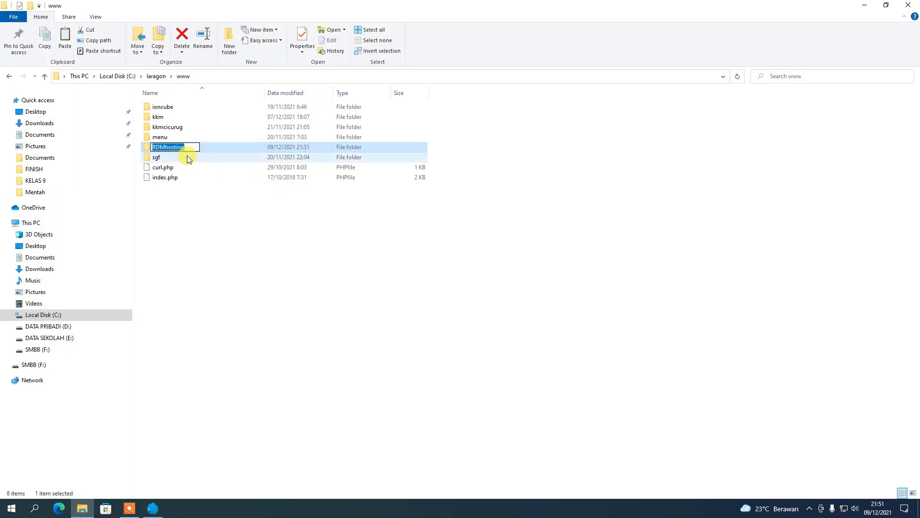
pyautogui.write('rdmku')
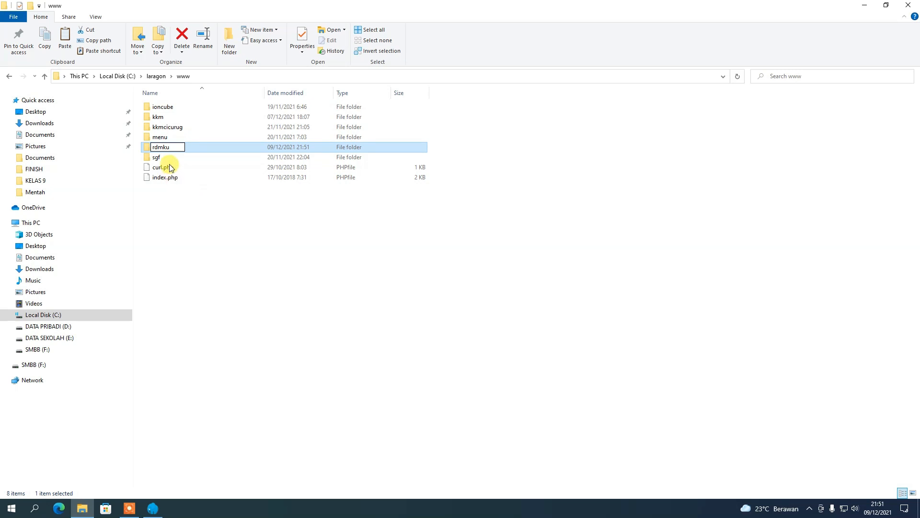
pyautogui.press('Return')
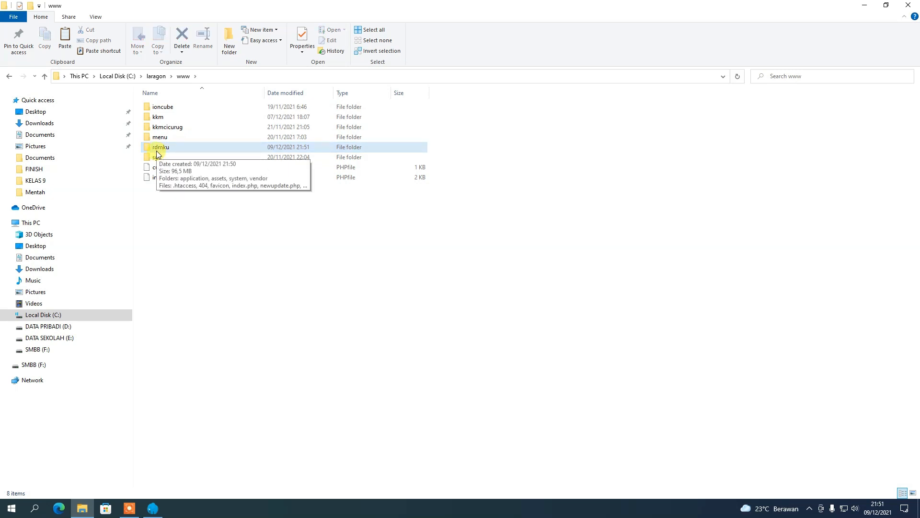
# Close File Explorer, refresh the desktop, and launch Google Chrome.
pyautogui.click(910, 9)
pyautogui.rightClick(497, 62)
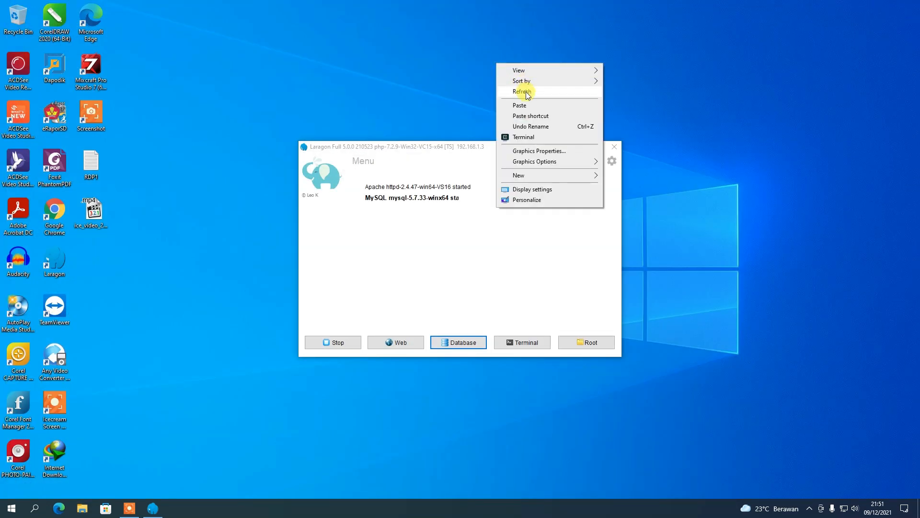
pyautogui.click(527, 92)
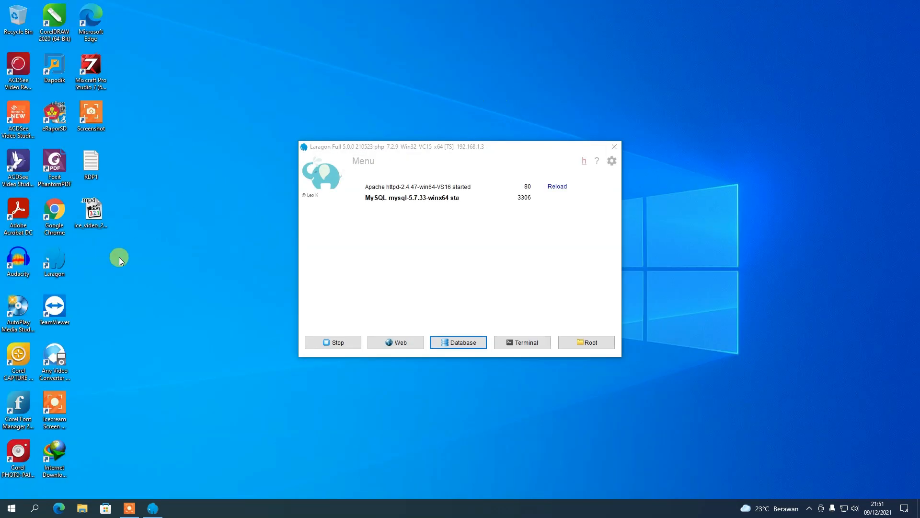
pyautogui.doubleClick(53, 230)
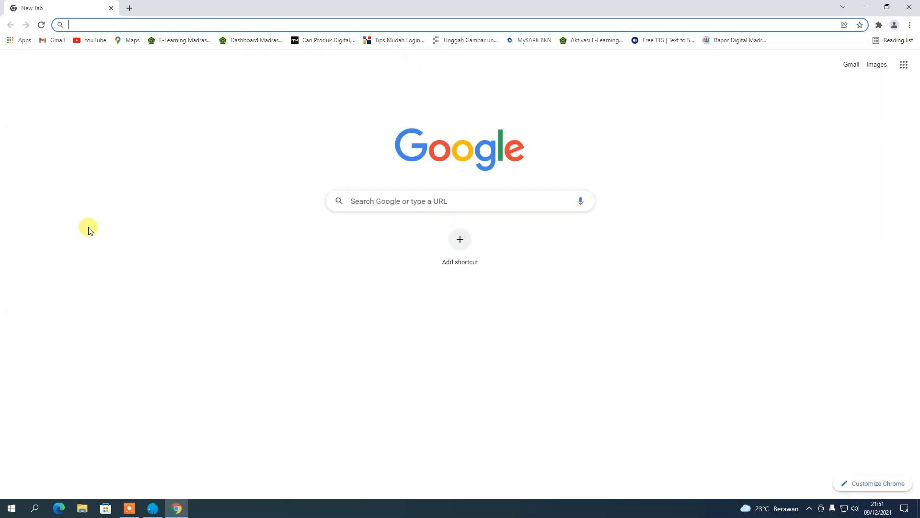
# Load localhost/rdmku in Chrome and dismiss the translation offer.
pyautogui.write('localho')
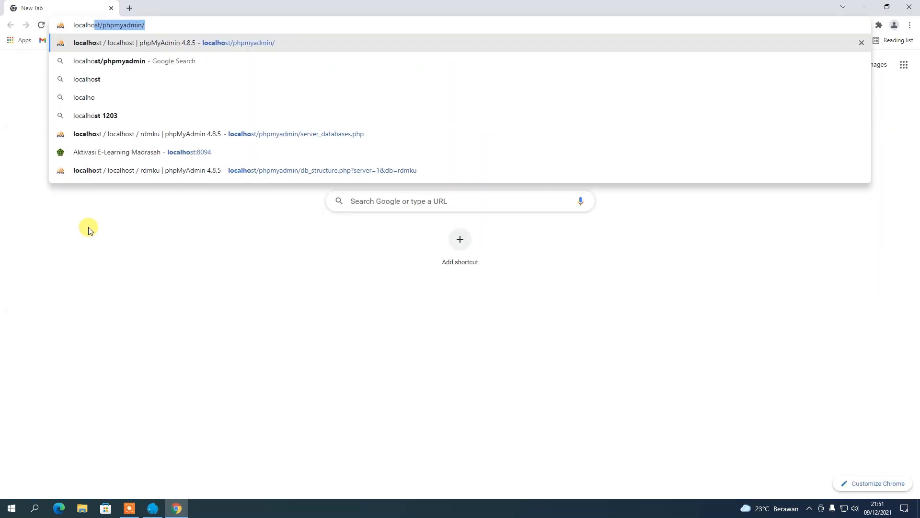
pyautogui.write('st/')
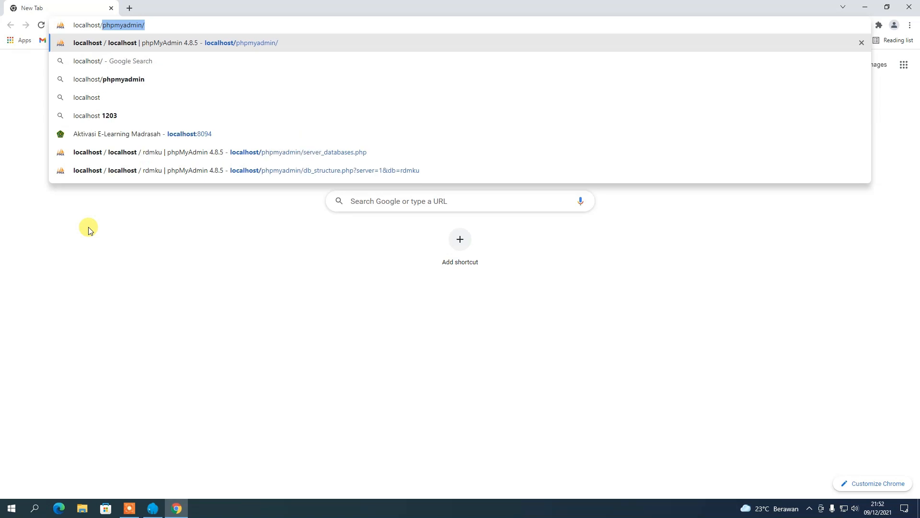
pyautogui.write('rdmku')
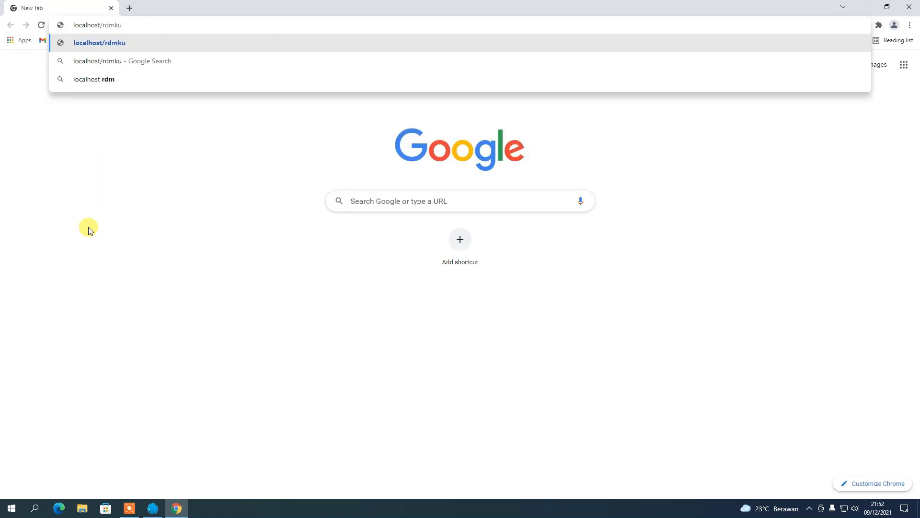
pyautogui.press('Return')
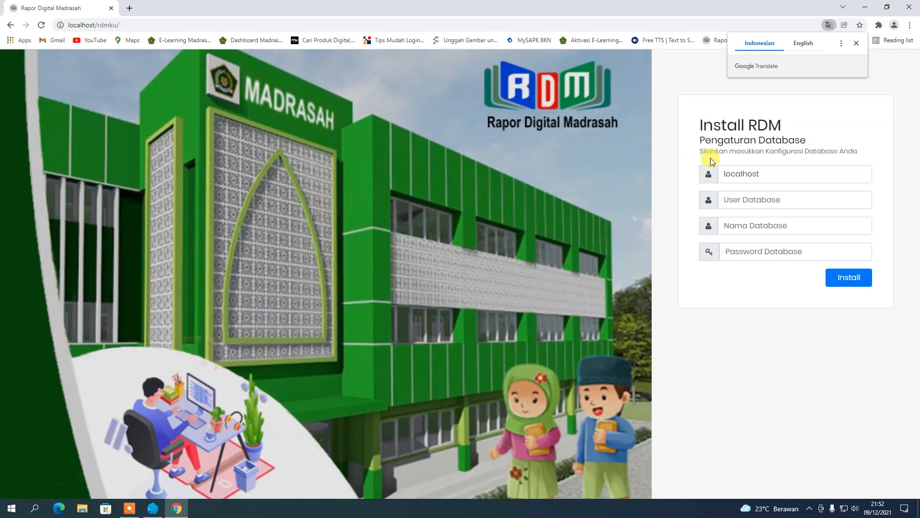
pyautogui.click(857, 44)
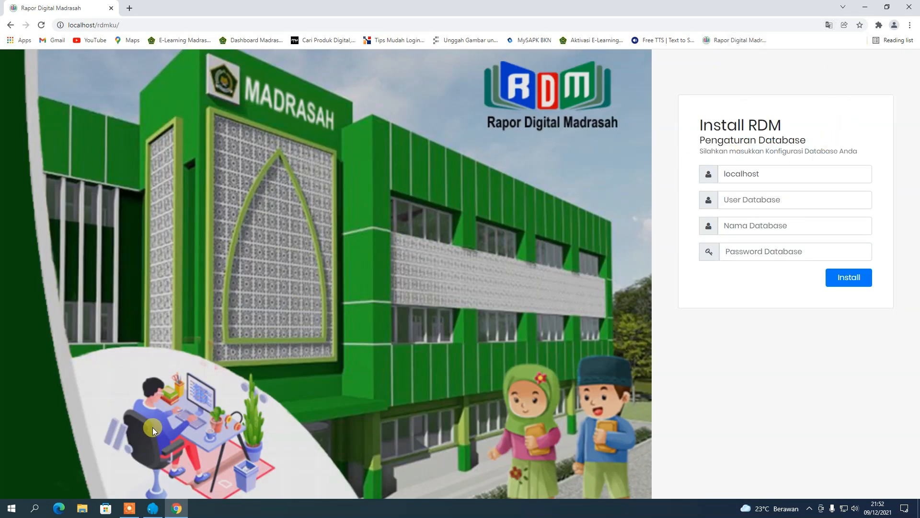
# Enter User Database 'root' and Nama Database 'rdmku', then start the installation.
pyautogui.click(770, 199)
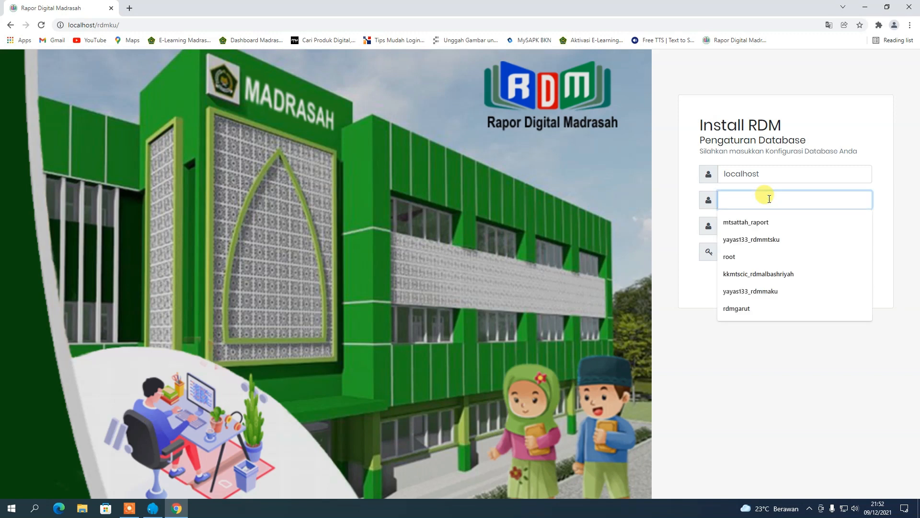
pyautogui.write('root')
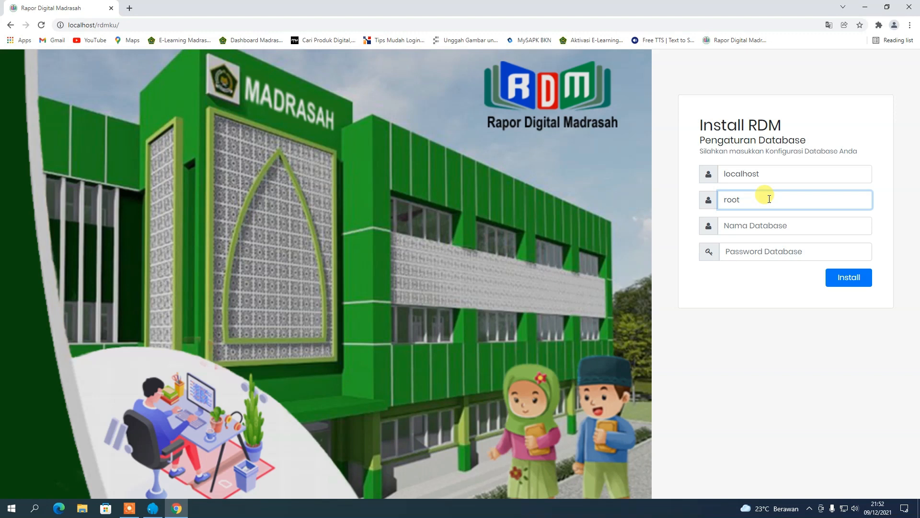
pyautogui.click(748, 224)
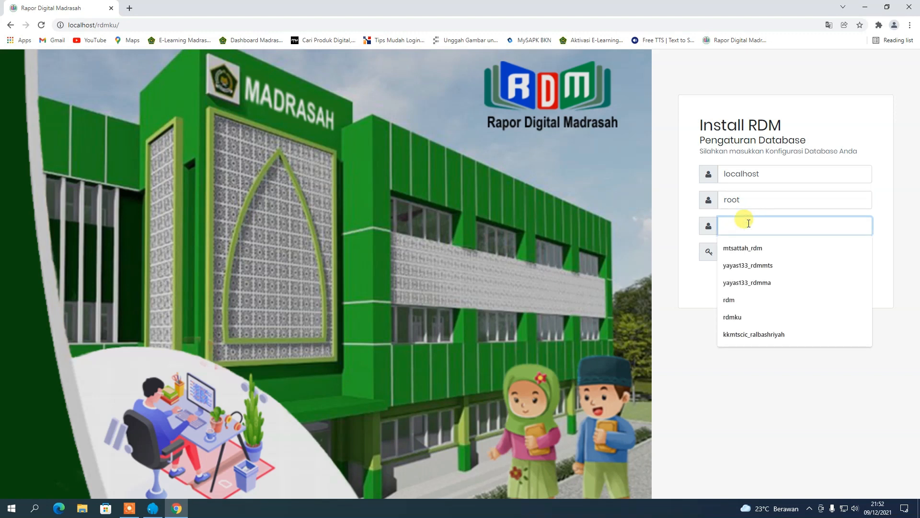
pyautogui.write('rdmku')
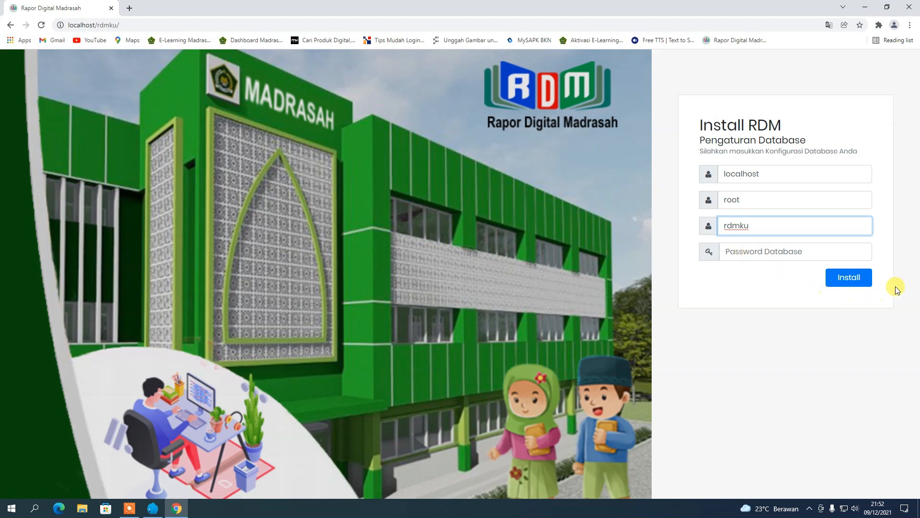
pyautogui.click(848, 276)
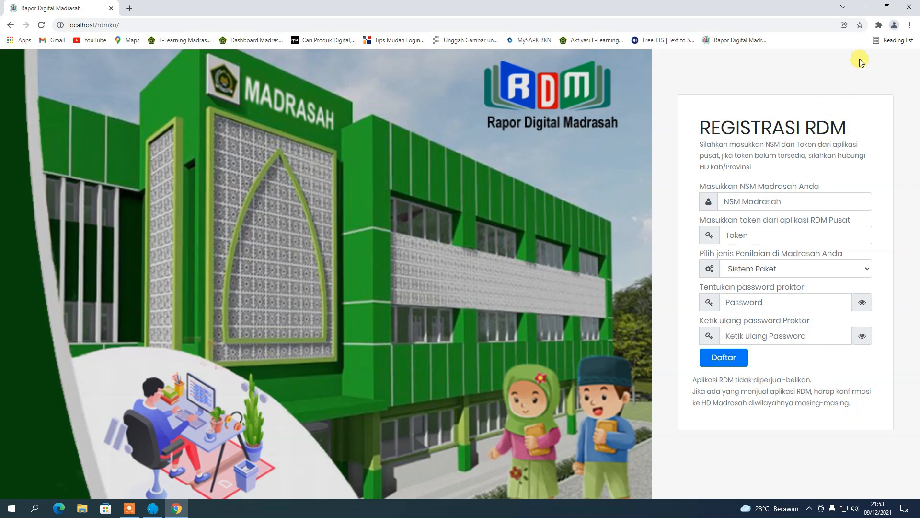
# Minimize Chrome once the REGISTRASI RDM page has loaded.
pyautogui.click(865, 11)
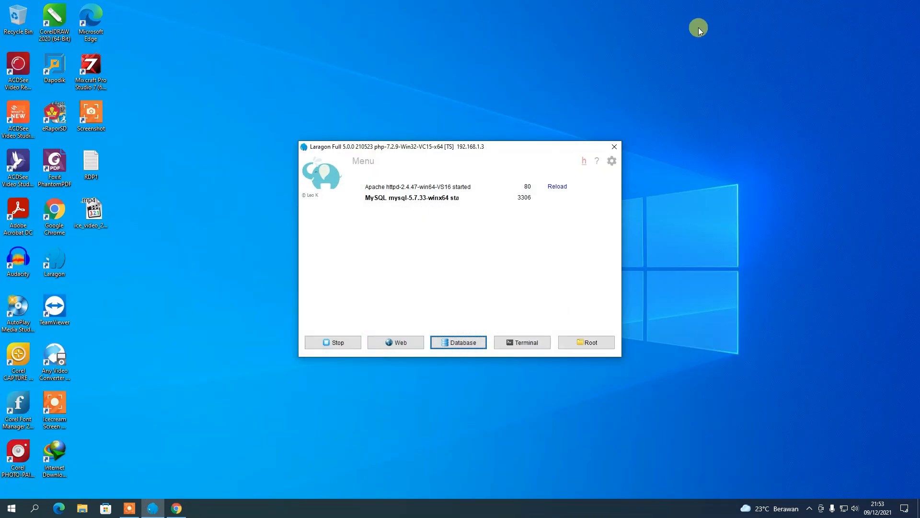
# Find yastidua_rdmmini.sql in Downloads, then return to the RDM page in Chrome.
pyautogui.click(83, 509)
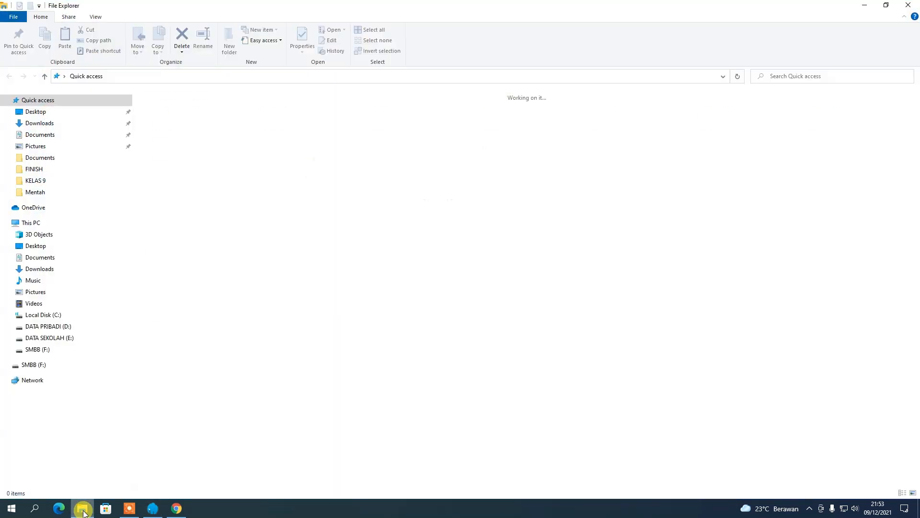
pyautogui.click(54, 126)
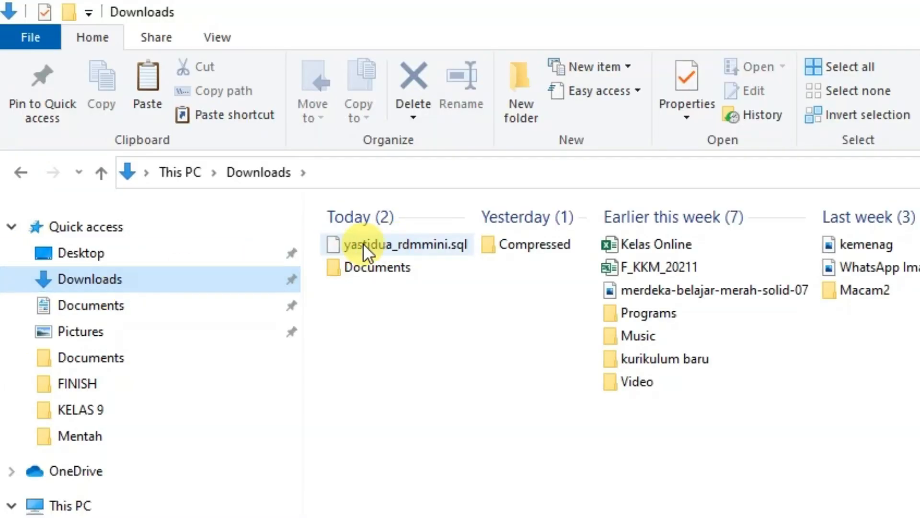
pyautogui.click(363, 243)
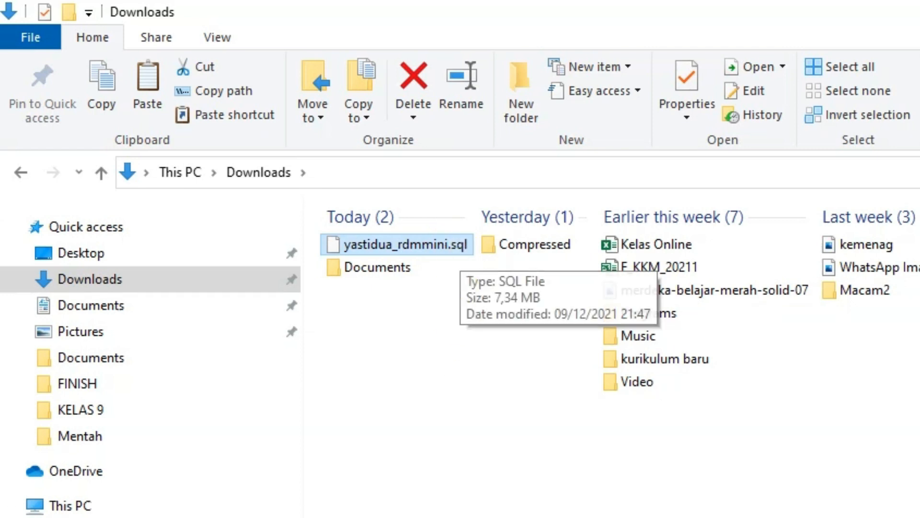
pyautogui.click(177, 507)
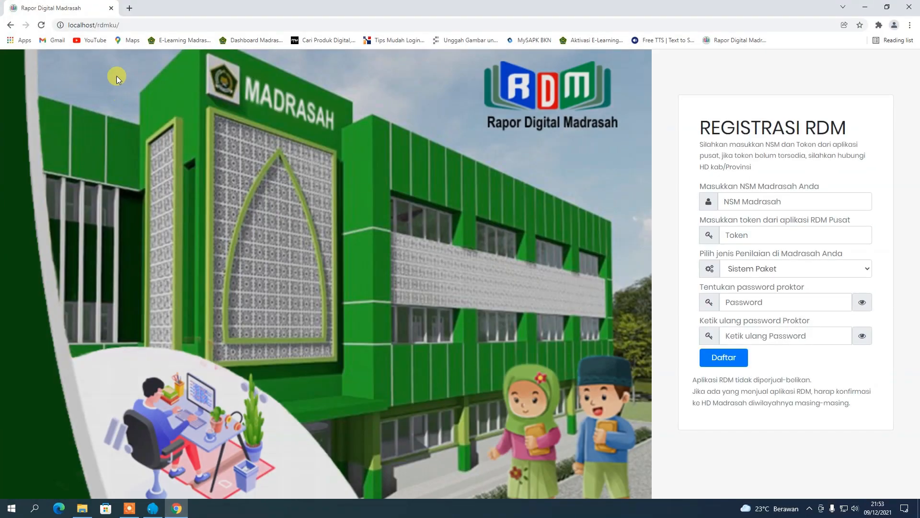
# Log in to localhost phpMyAdmin as root in a new tab and open the rdmku database.
pyautogui.click(128, 9)
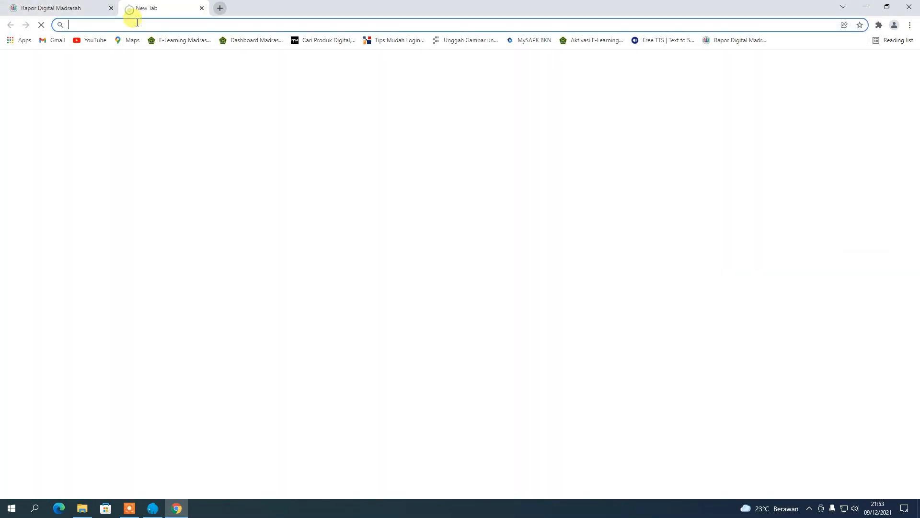
pyautogui.write('localhost/phpmyadmin')
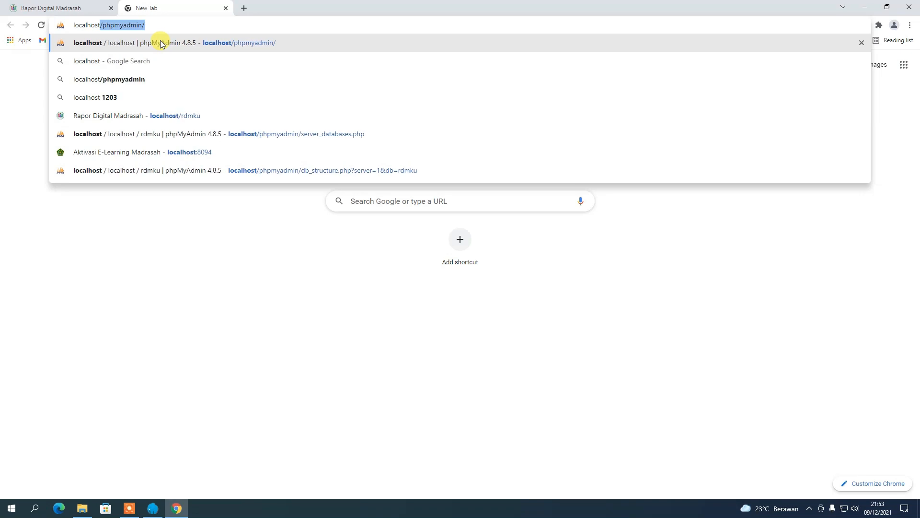
pyautogui.write('/')
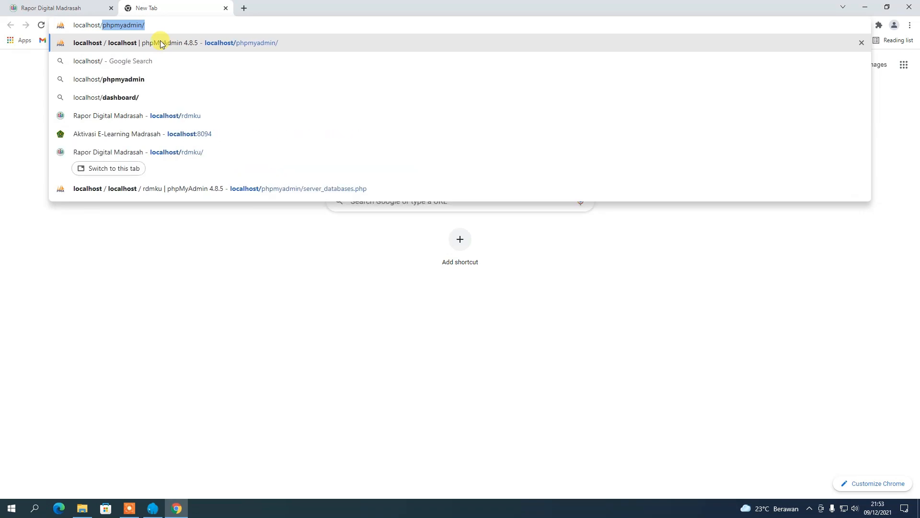
pyautogui.press('Return')
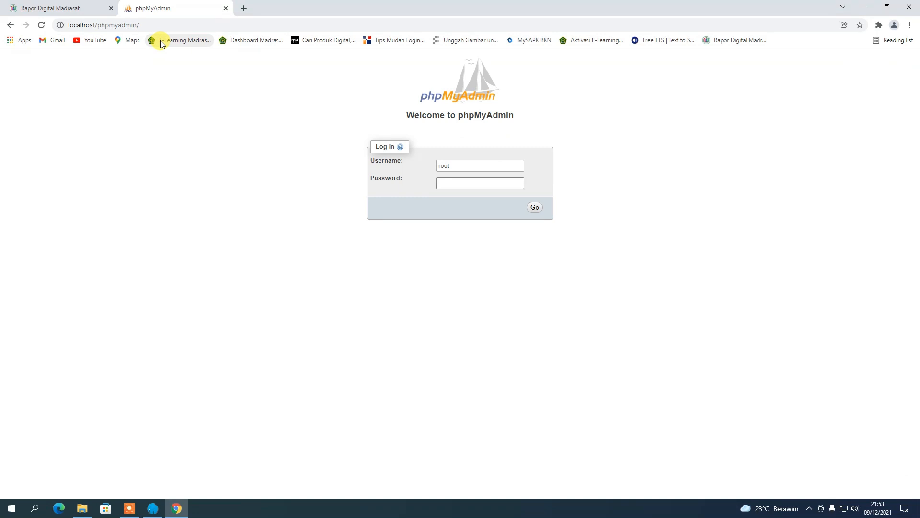
pyautogui.click(535, 207)
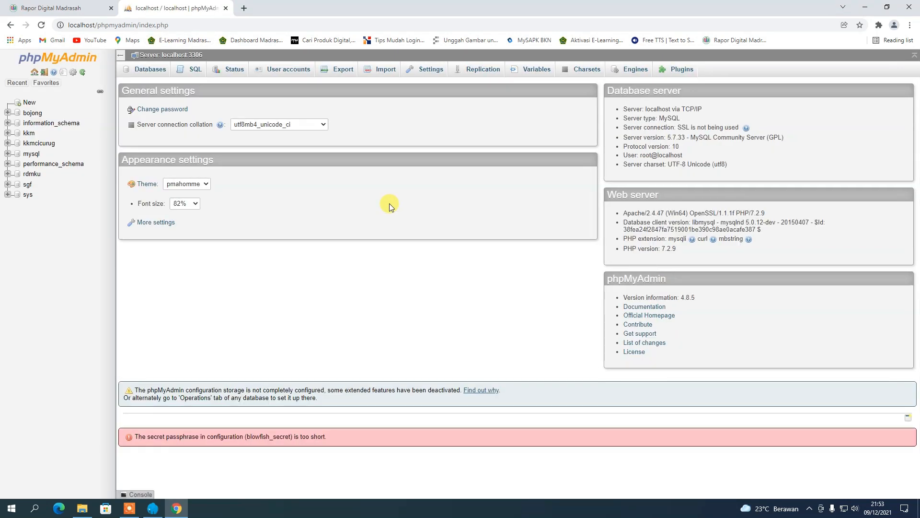
pyautogui.click(31, 174)
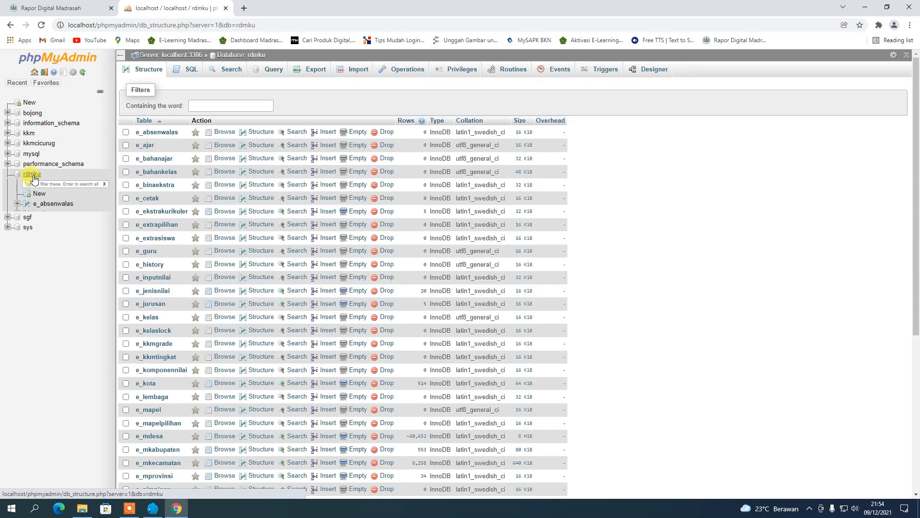
# Check all 37 rdmku tables, choose Drop, and confirm the deletion.
pyautogui.scroll(-5, 245, 261)
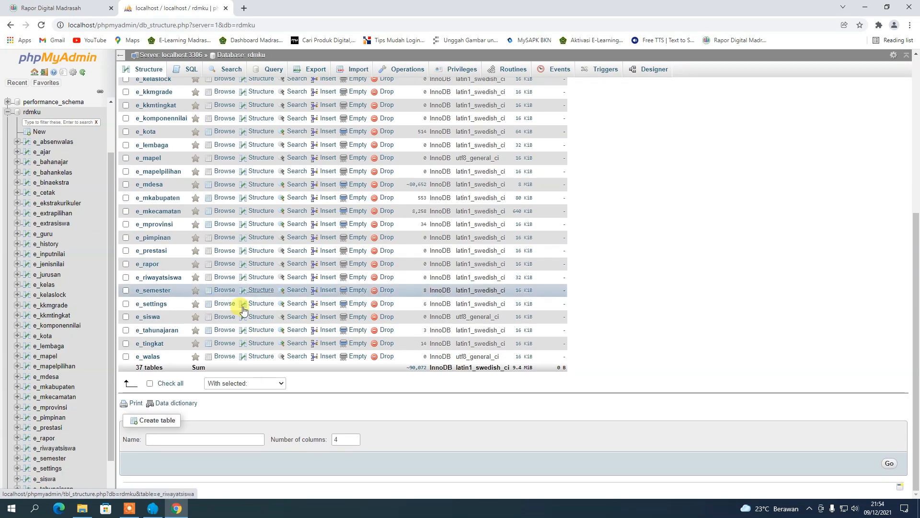
pyautogui.click(170, 383)
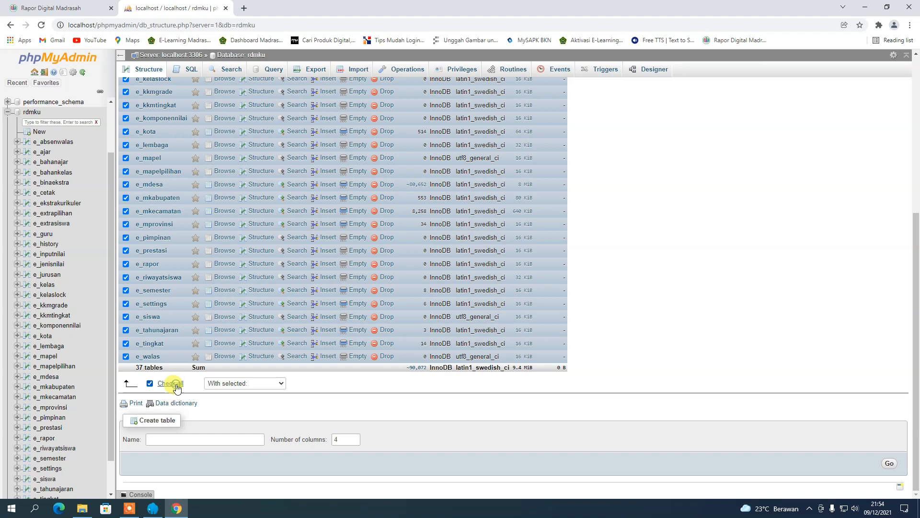
pyautogui.click(223, 386)
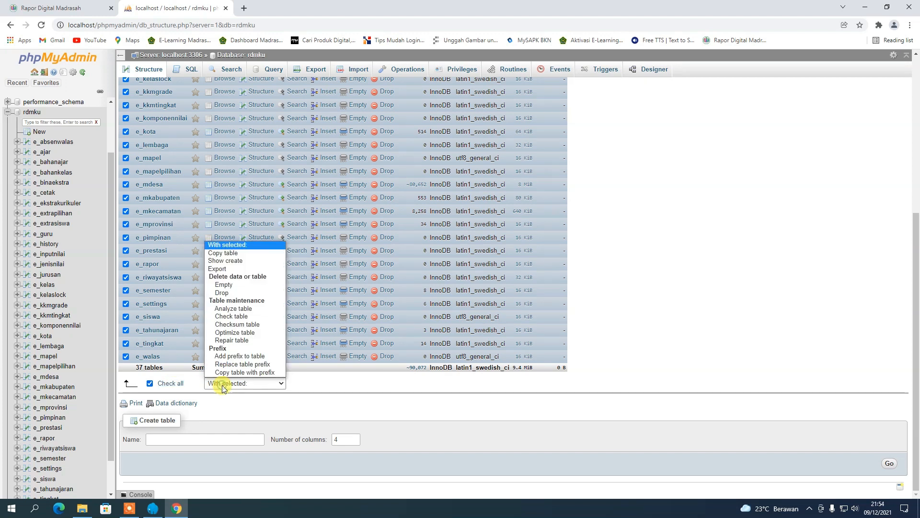
pyautogui.click(232, 293)
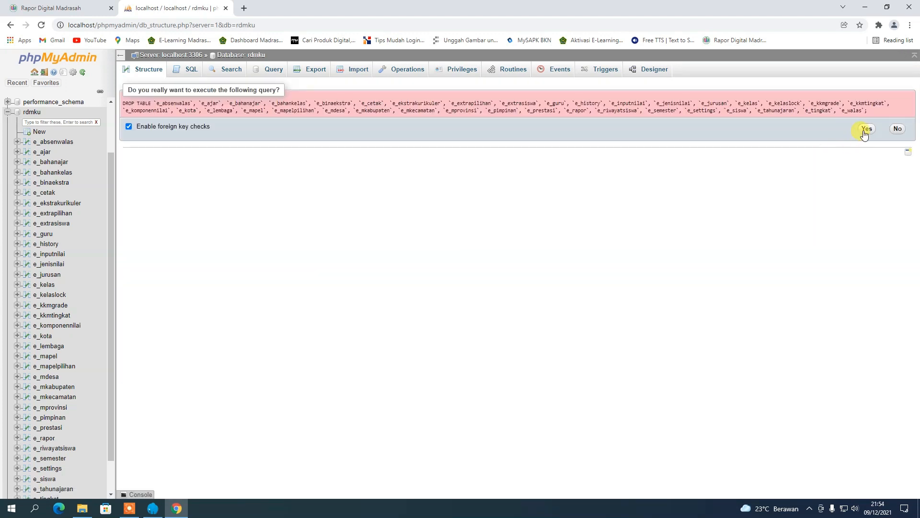
pyautogui.click(866, 129)
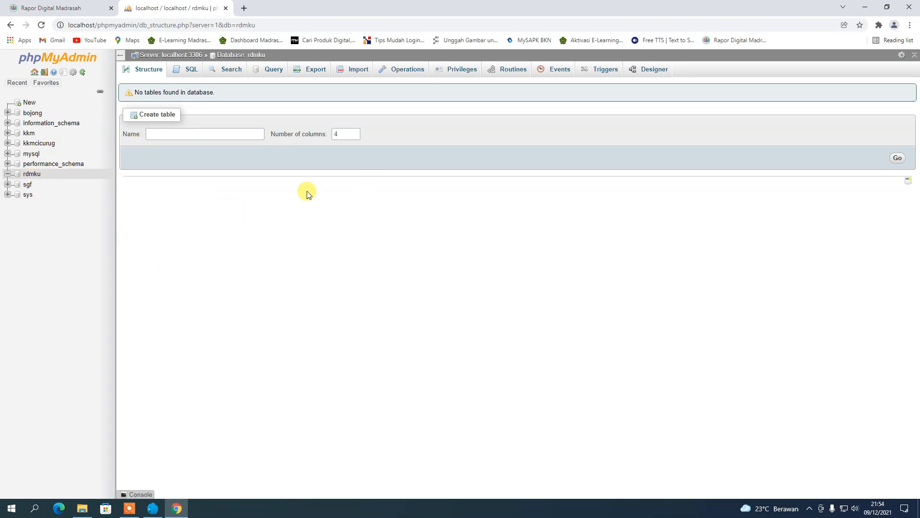
# Import yastidua_rdmmini.sql from Downloads into rdmku, running all 295 queries.
pyautogui.click(360, 70)
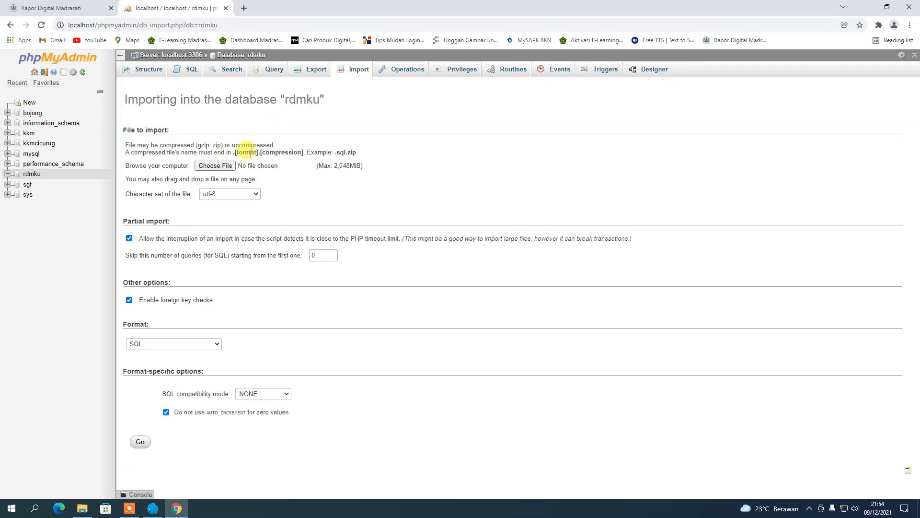
pyautogui.click(230, 167)
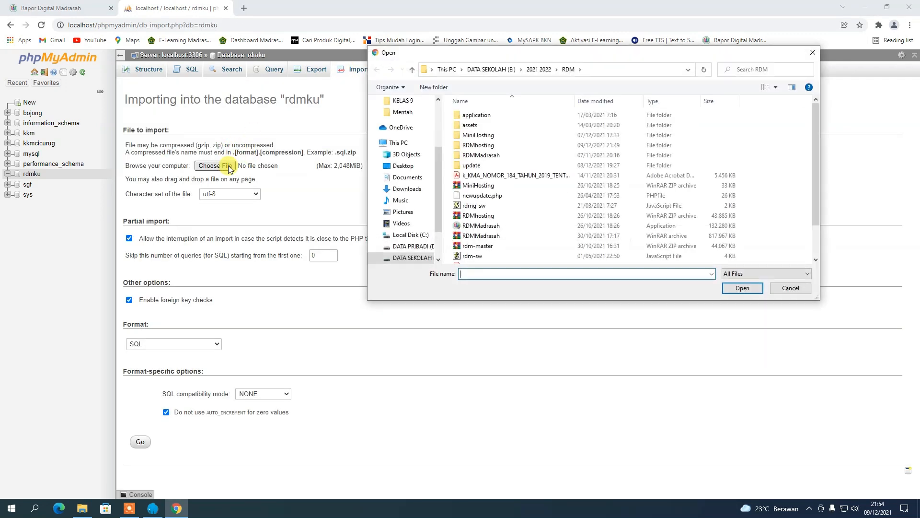
pyautogui.scroll(3, 437, 120)
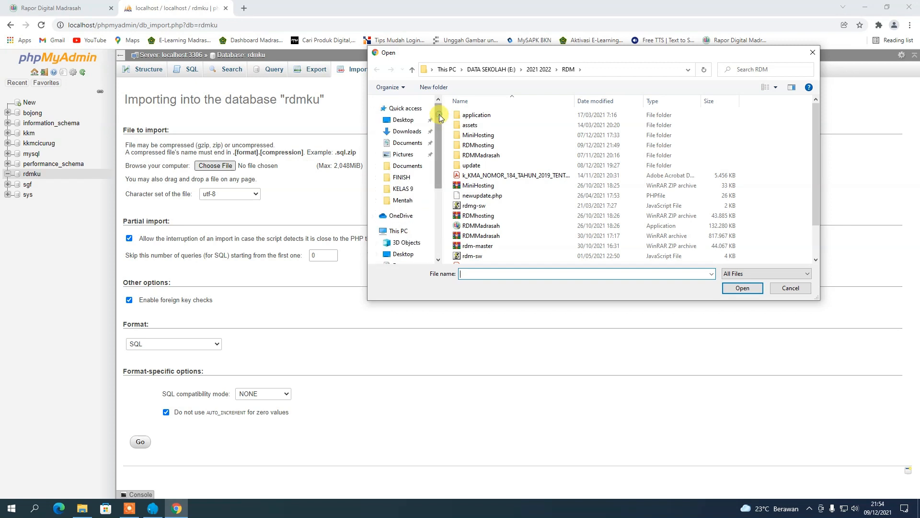
pyautogui.click(406, 132)
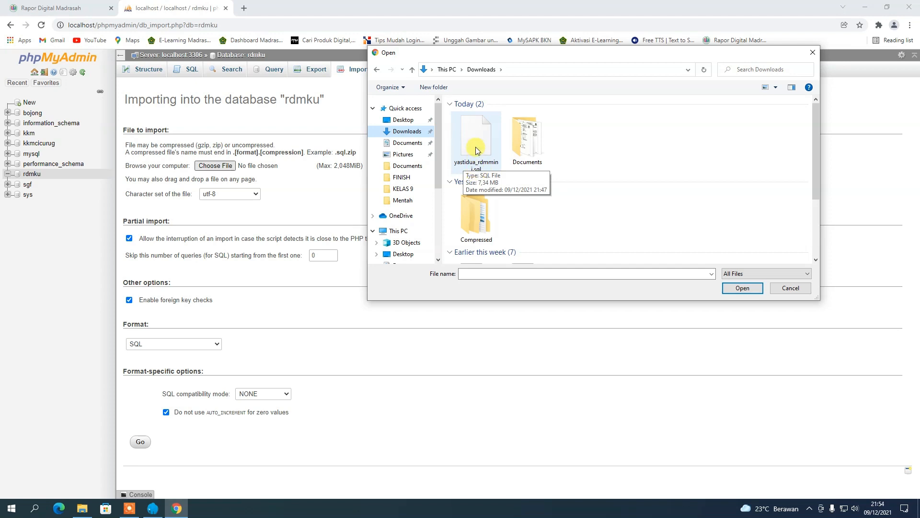
pyautogui.click(476, 150)
pyautogui.click(738, 289)
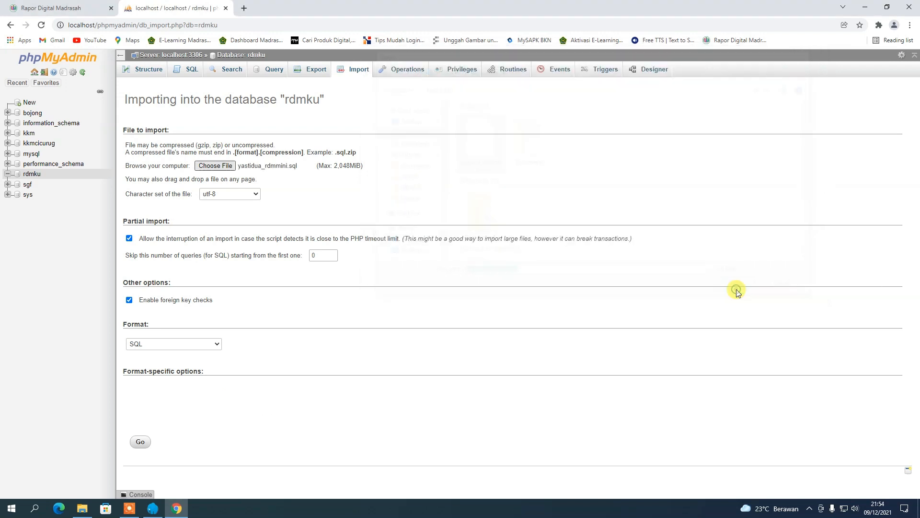
pyautogui.click(140, 441)
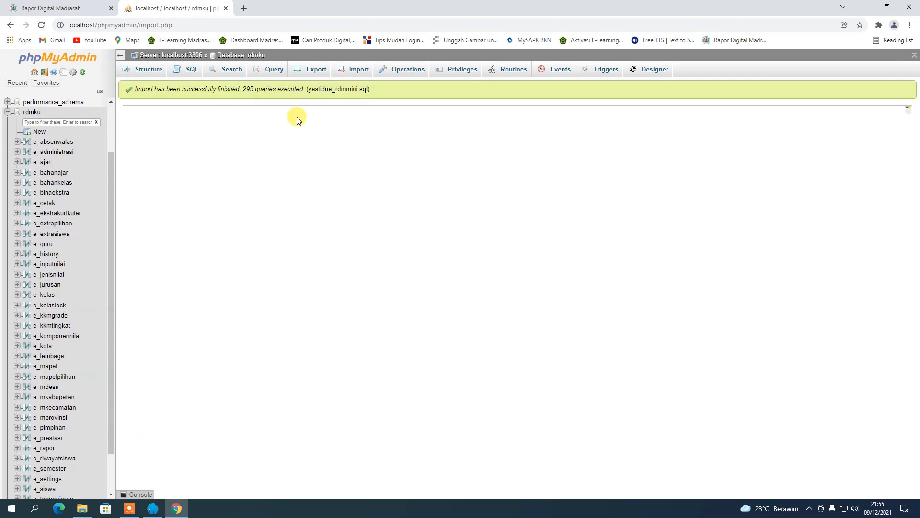
# Close phpMyAdmin, clear all-time history, cookies and cached files in Chrome, and reload localhost/rdmku.
pyautogui.click(225, 8)
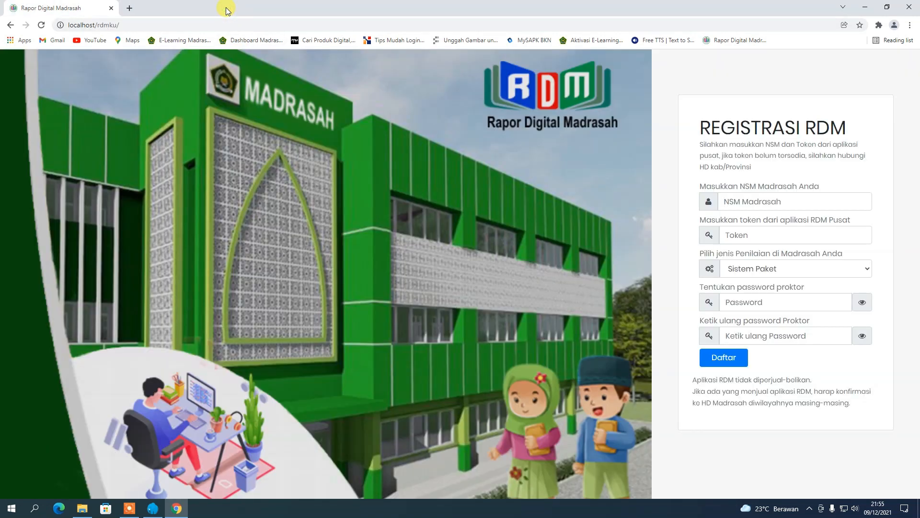
pyautogui.hotkey('ctrl', 'shift', 'Delete')
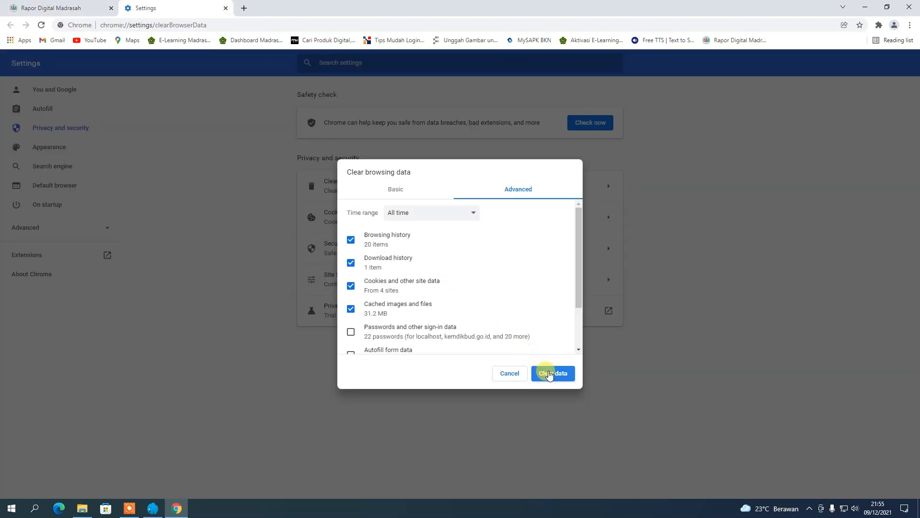
pyautogui.click(551, 373)
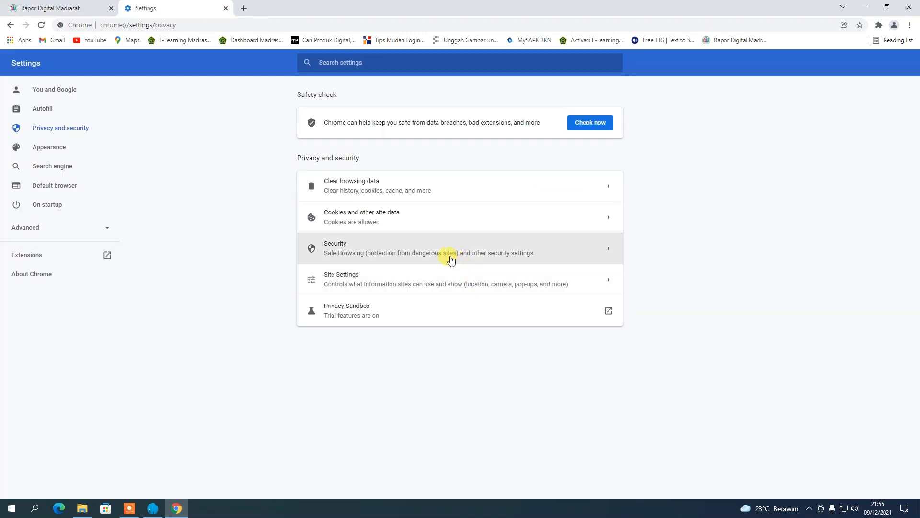
pyautogui.click(414, 189)
pyautogui.click(418, 194)
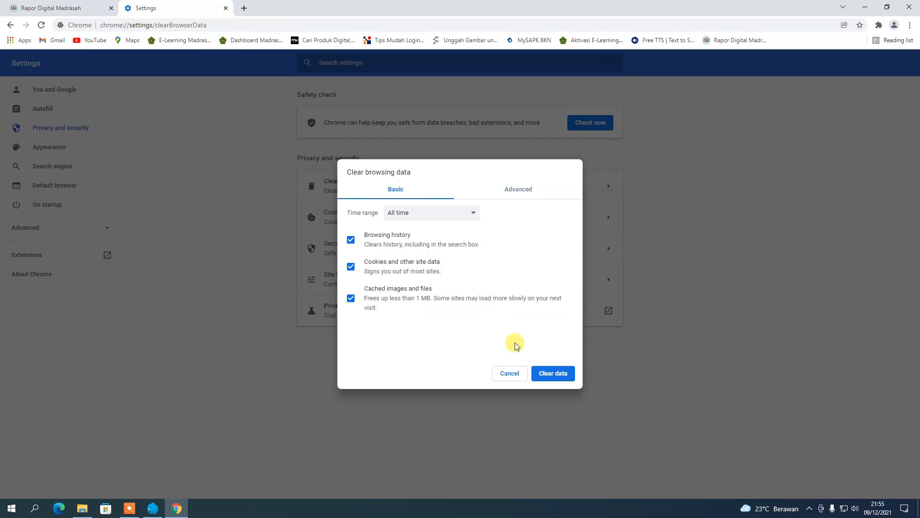
pyautogui.click(550, 373)
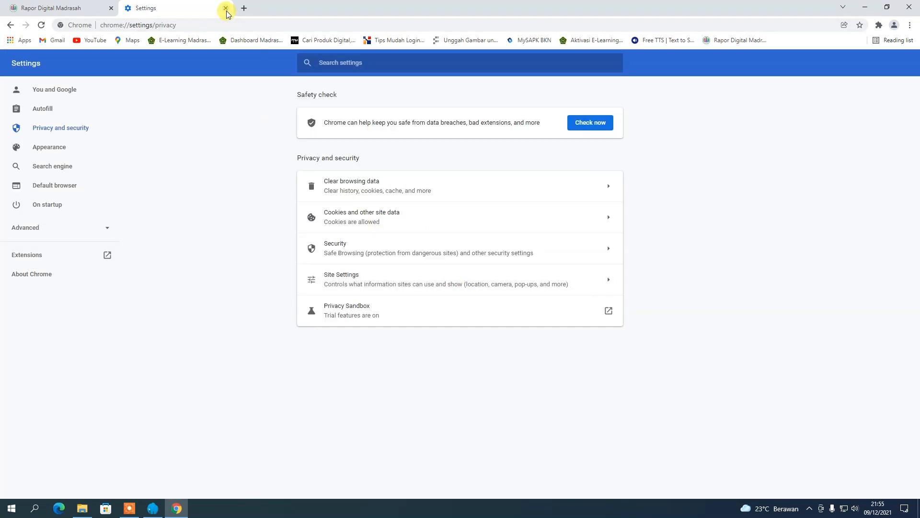
pyautogui.click(226, 8)
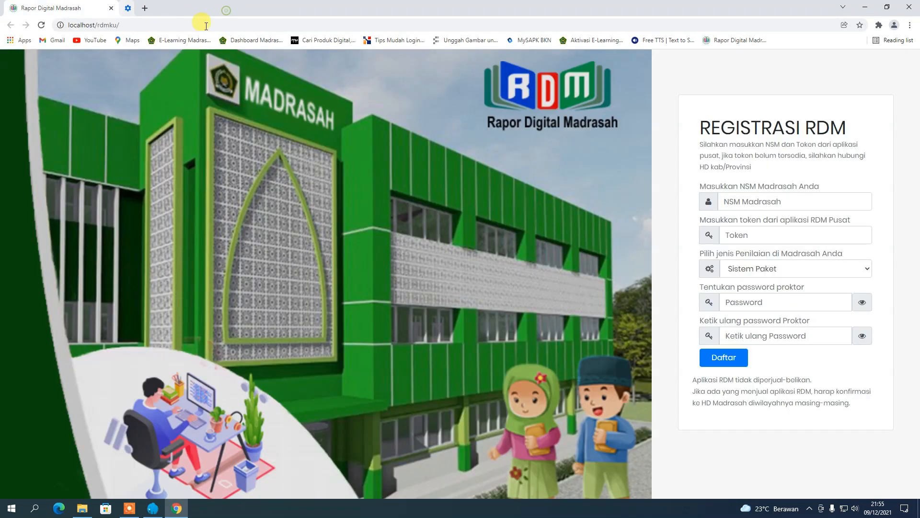
pyautogui.click(42, 28)
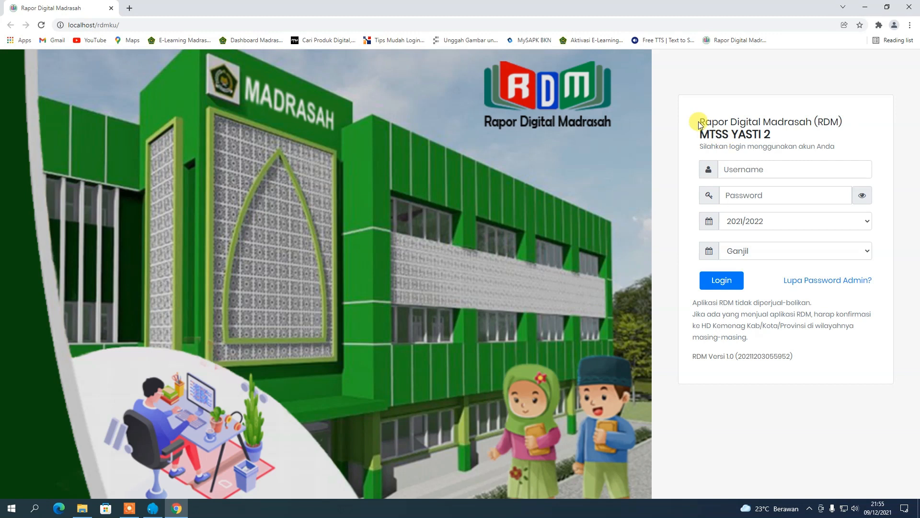
# Log in with the saved admin username and password, reaching the dashboard with 16 Guru and 281 Siswa.
pyautogui.moveTo(699, 120); pyautogui.dragTo(842, 144)
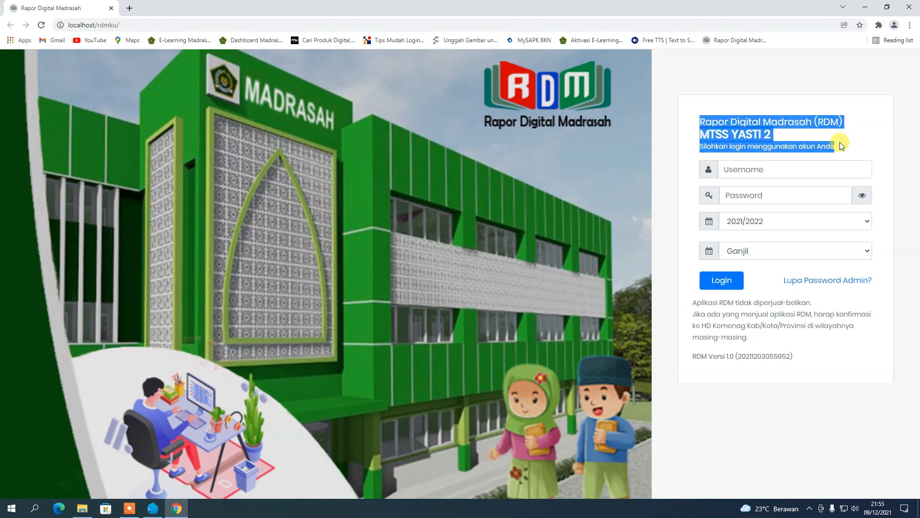
pyautogui.click(789, 136)
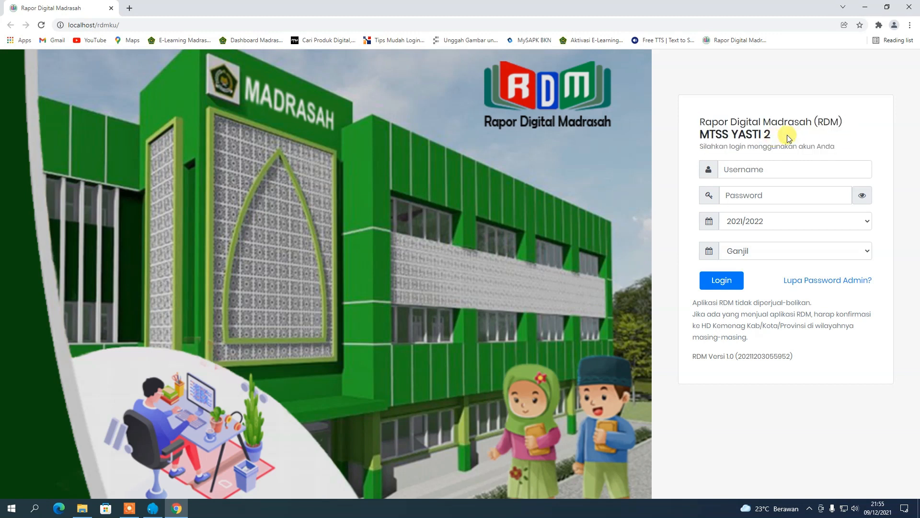
pyautogui.click(740, 172)
pyautogui.click(752, 227)
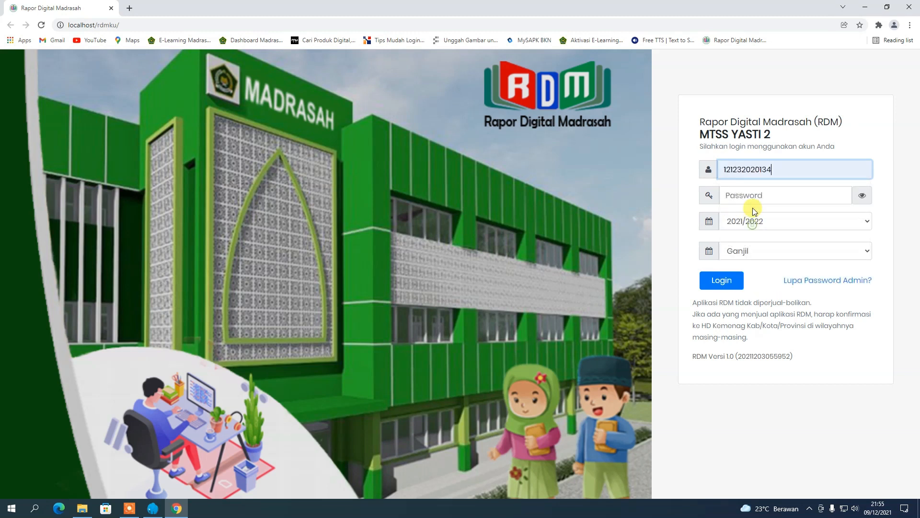
pyautogui.click(753, 199)
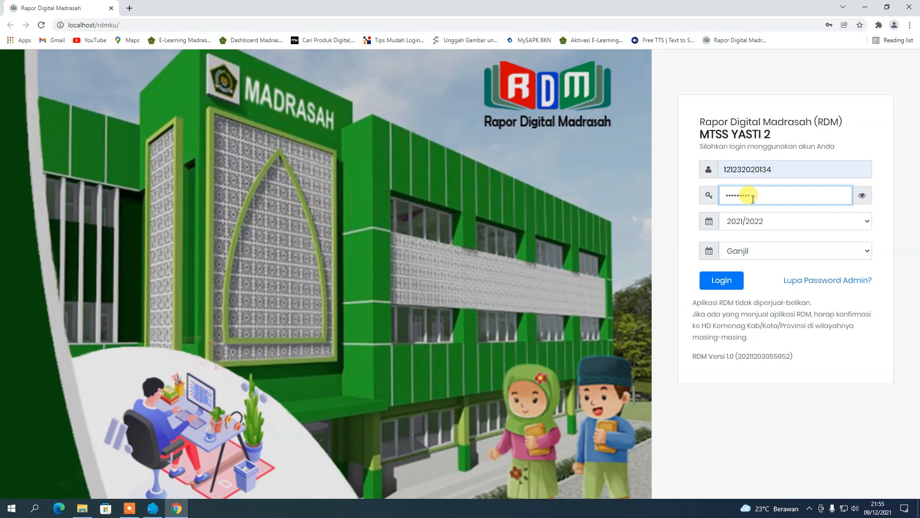
pyautogui.click(732, 281)
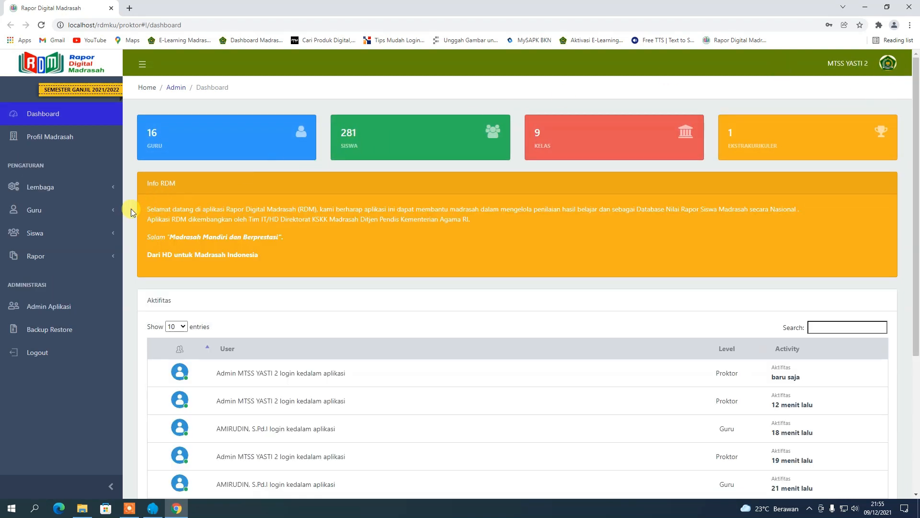
# Copy the first teacher's NIK/NUPTK from Guru > Data Guru, then log out of the admin account.
pyautogui.click(66, 219)
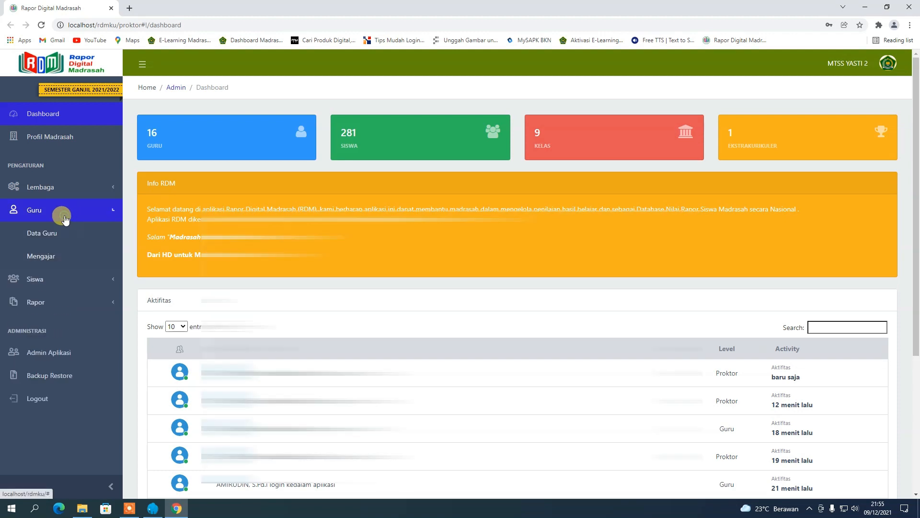
pyautogui.click(55, 235)
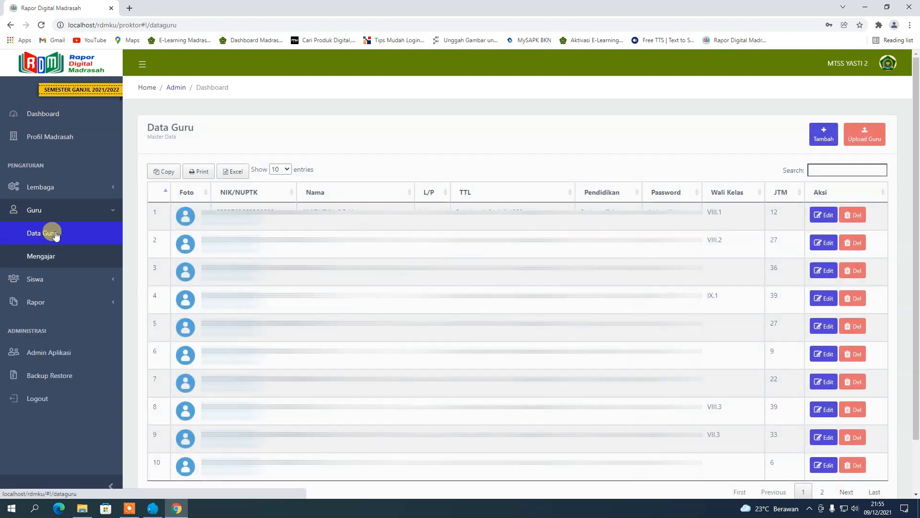
pyautogui.moveTo(277, 210); pyautogui.dragTo(211, 209)
pyautogui.rightClick(226, 209)
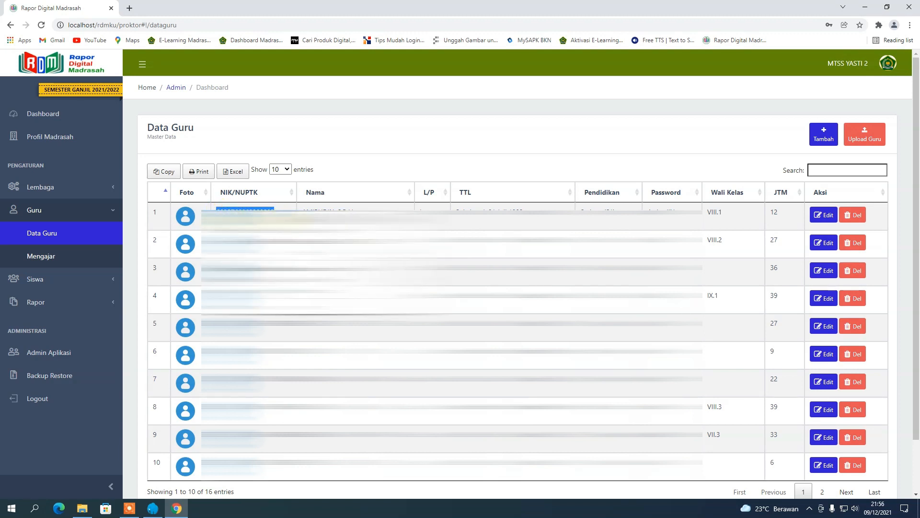
pyautogui.click(886, 61)
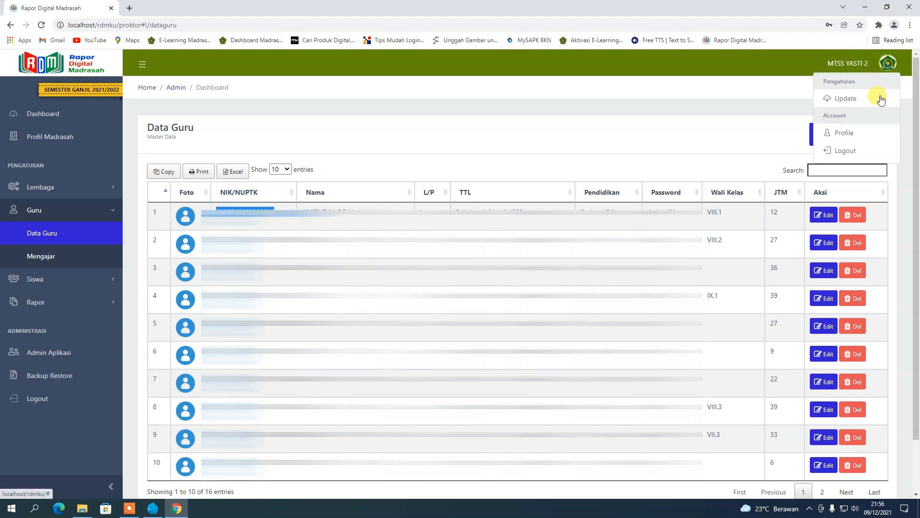
pyautogui.click(855, 151)
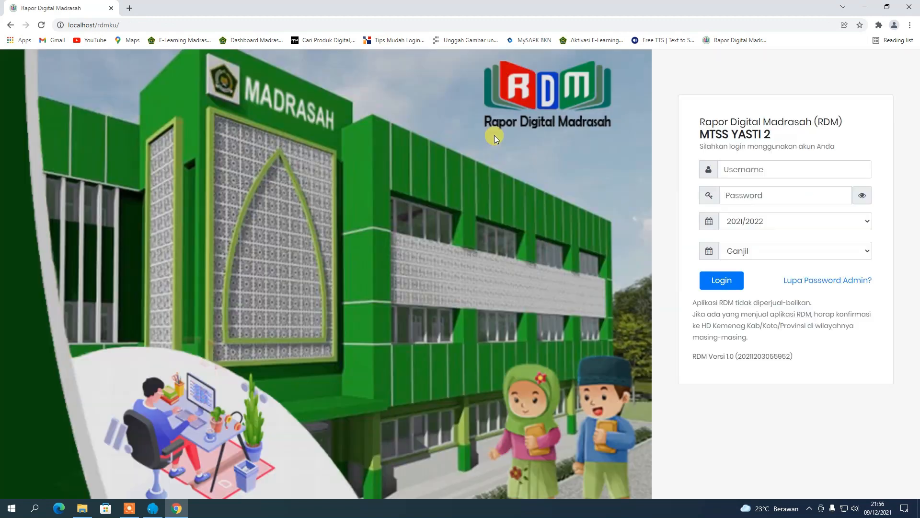
# Log in with the copied NUPTK as username plus the teacher's password, opening the VIII.1 homeroom dashboard.
pyautogui.click(737, 171)
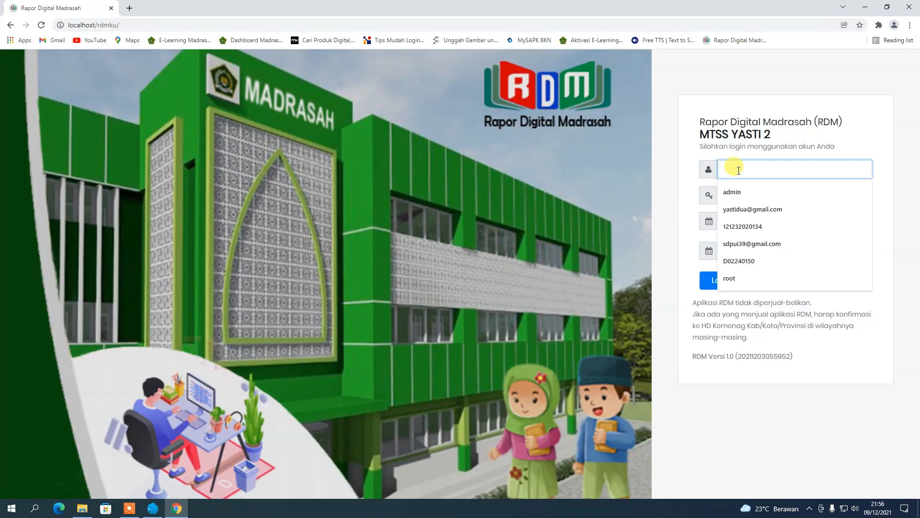
pyautogui.hotkey('ctrl', 'v')
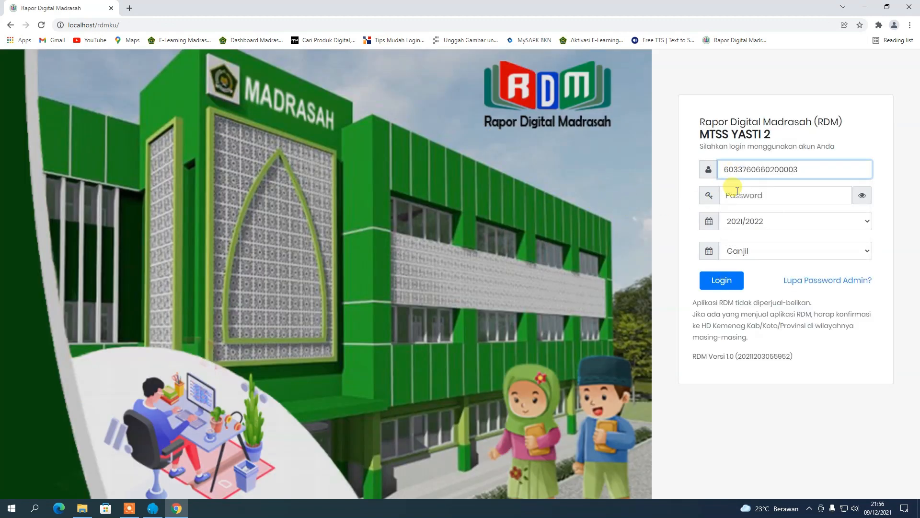
pyautogui.click(737, 191)
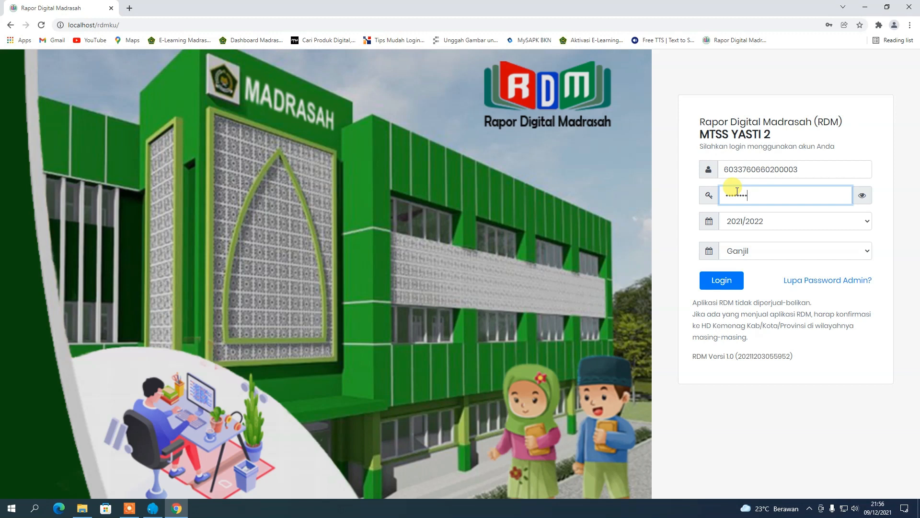
pyautogui.click(727, 282)
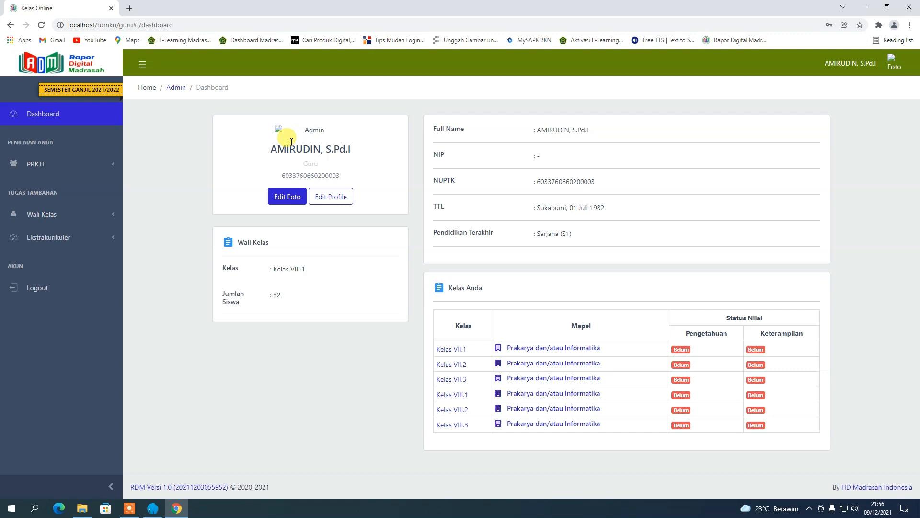
pyautogui.click(82, 508)
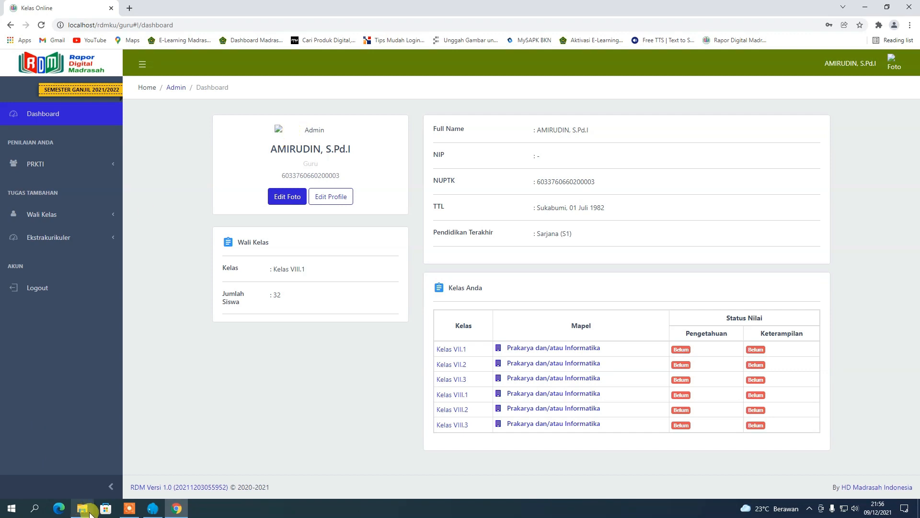
pyautogui.click(56, 314)
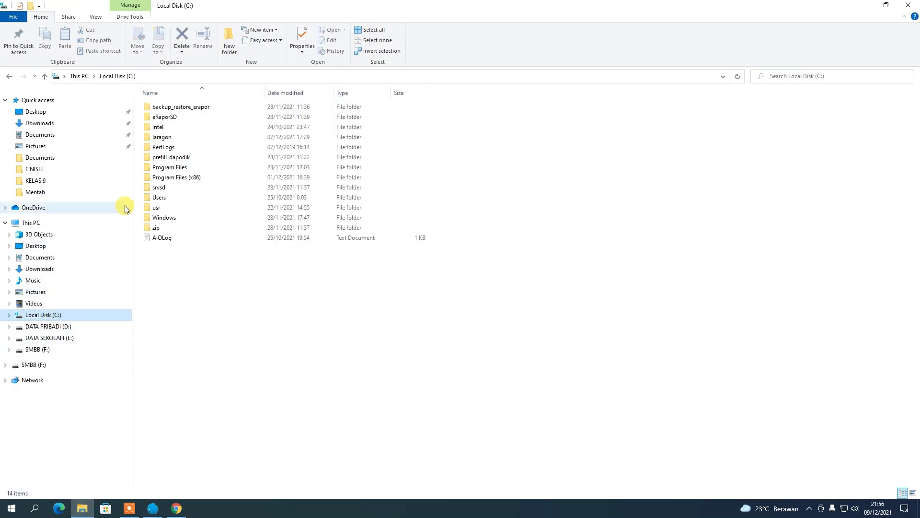
pyautogui.doubleClick(163, 137)
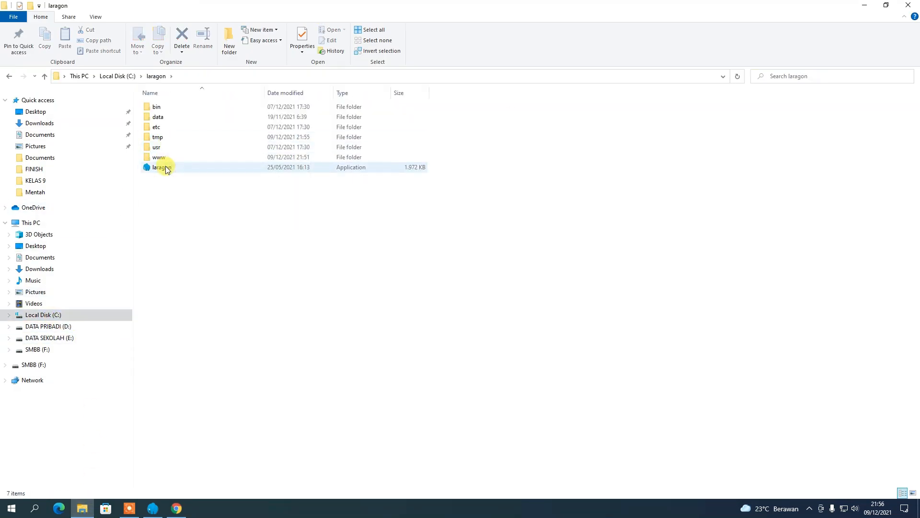
pyautogui.doubleClick(162, 157)
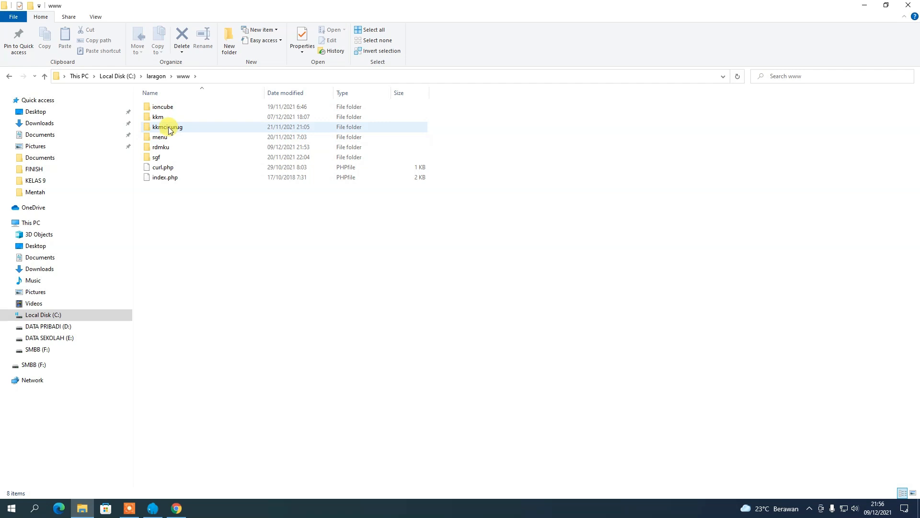
pyautogui.doubleClick(165, 148)
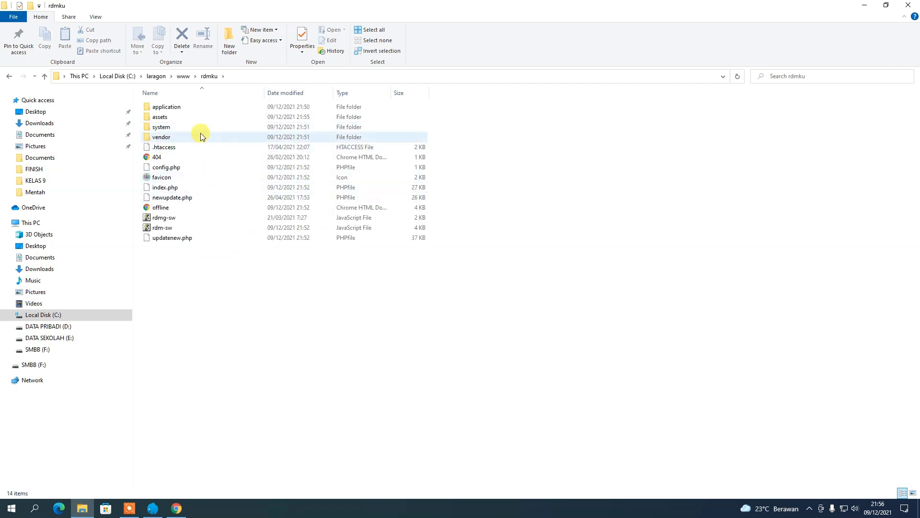
pyautogui.click(904, 7)
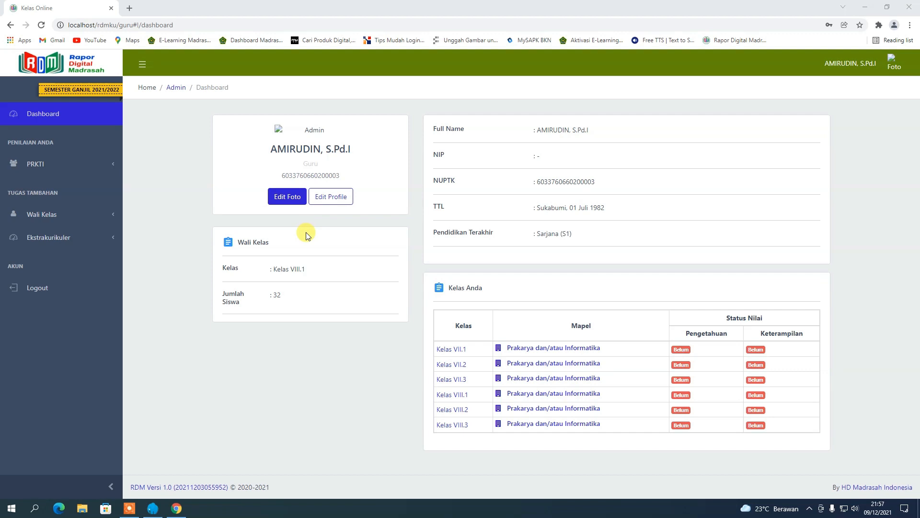
# Go to Wali Kelas > Rapor Siswa for VIII.1 and generate the first student's Sampul PDF.
pyautogui.click(62, 219)
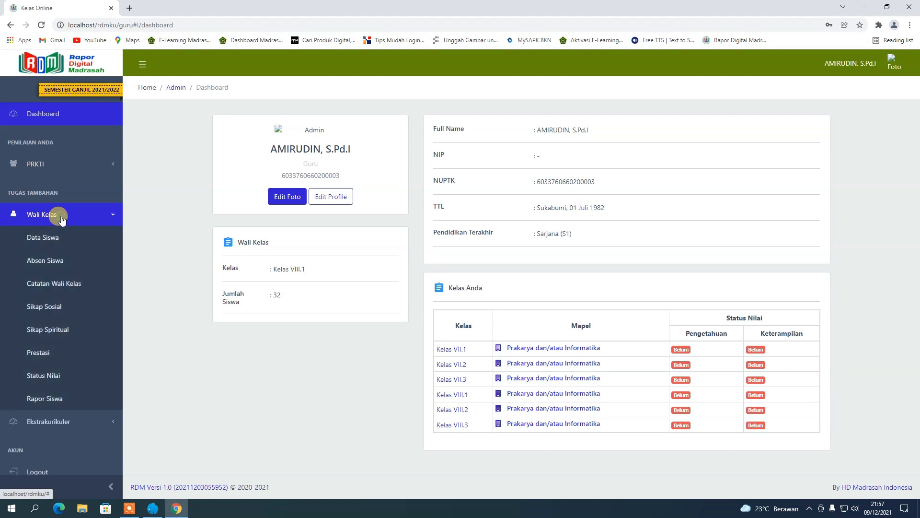
pyautogui.click(50, 397)
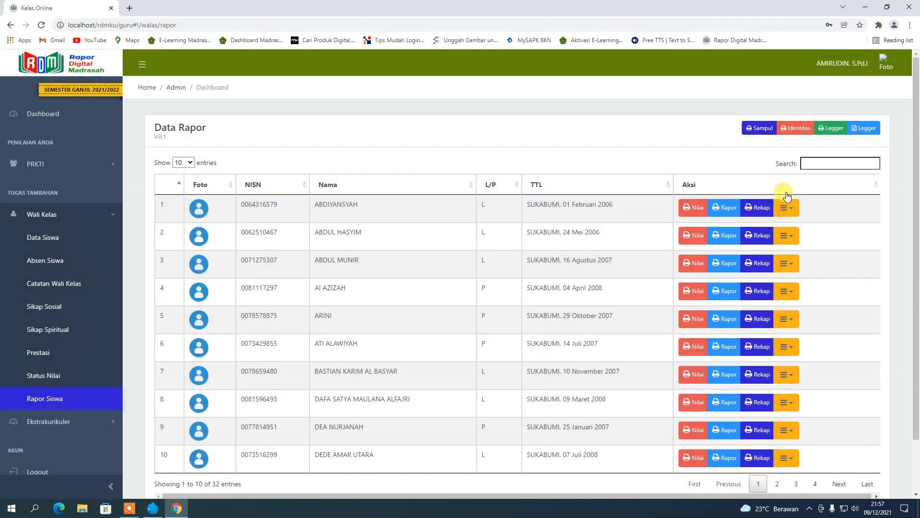
pyautogui.click(794, 216)
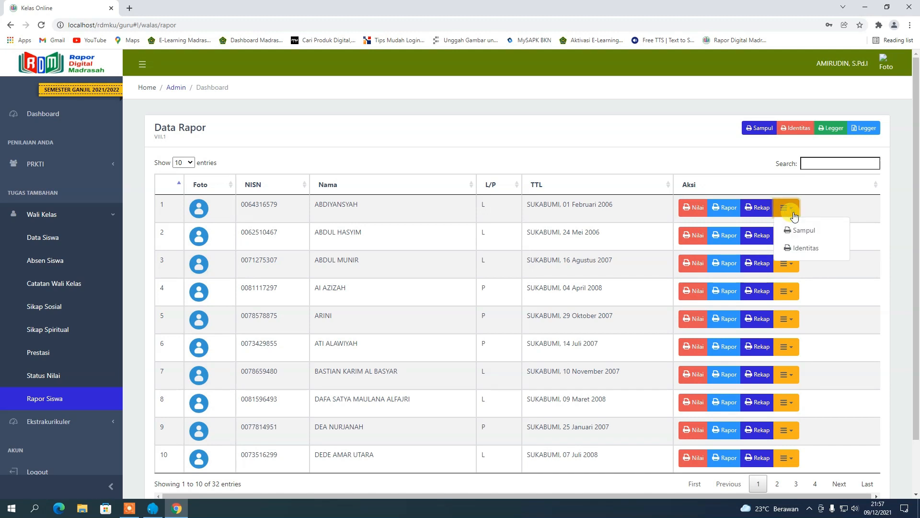
pyautogui.click(799, 229)
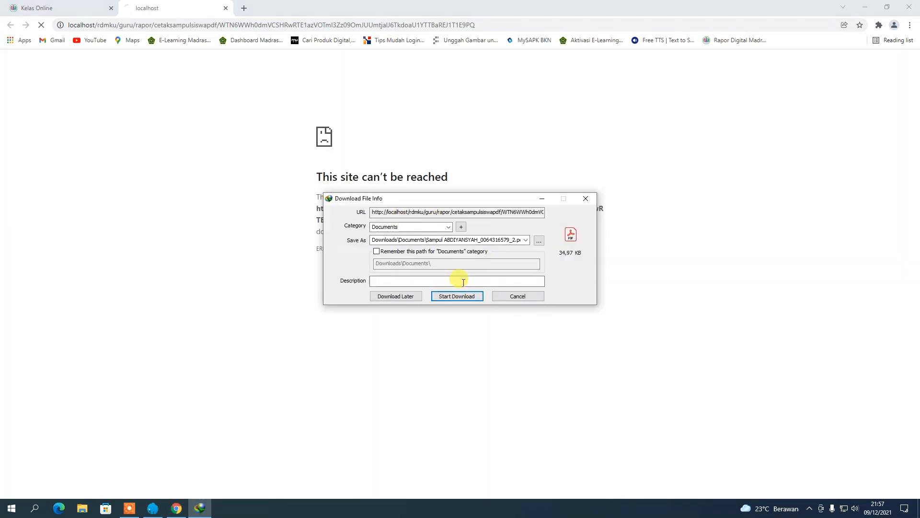
# Cancel the Sampul download, then generate and download the first student's Identitas PDF (114,35 KB).
pyautogui.click(519, 297)
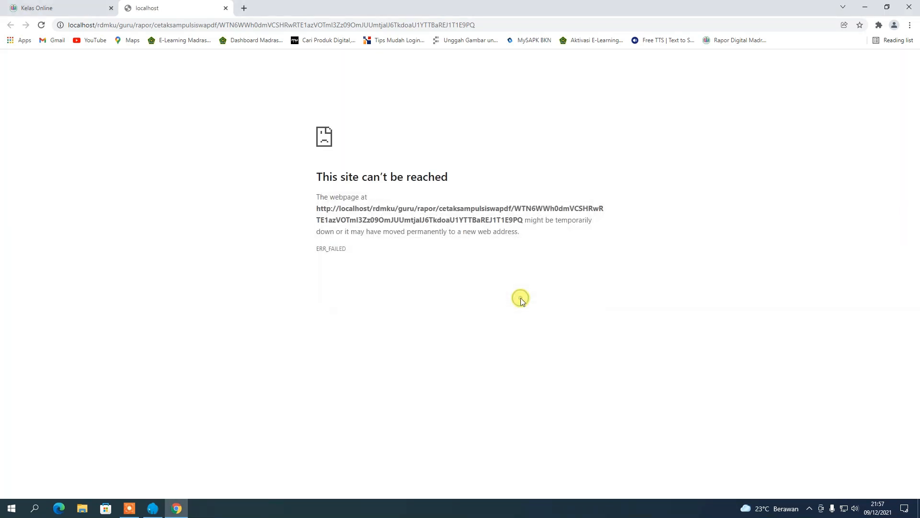
pyautogui.click(225, 9)
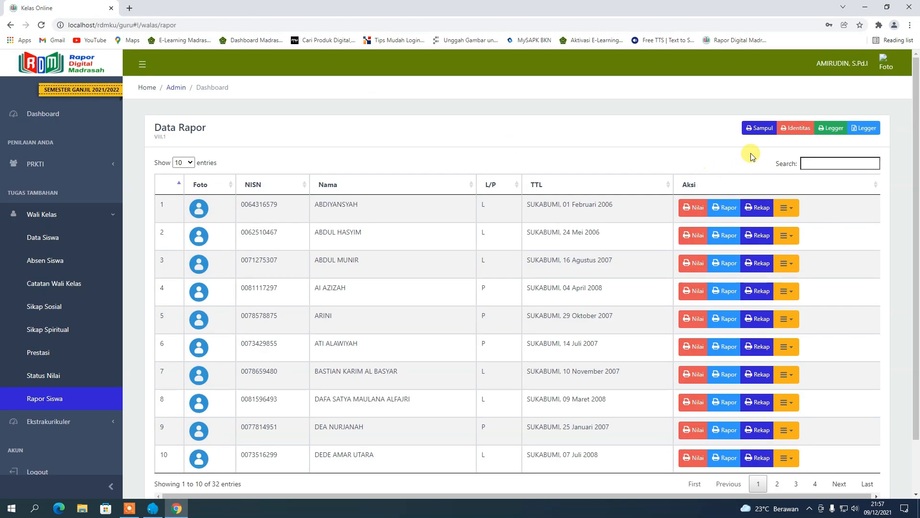
pyautogui.click(792, 215)
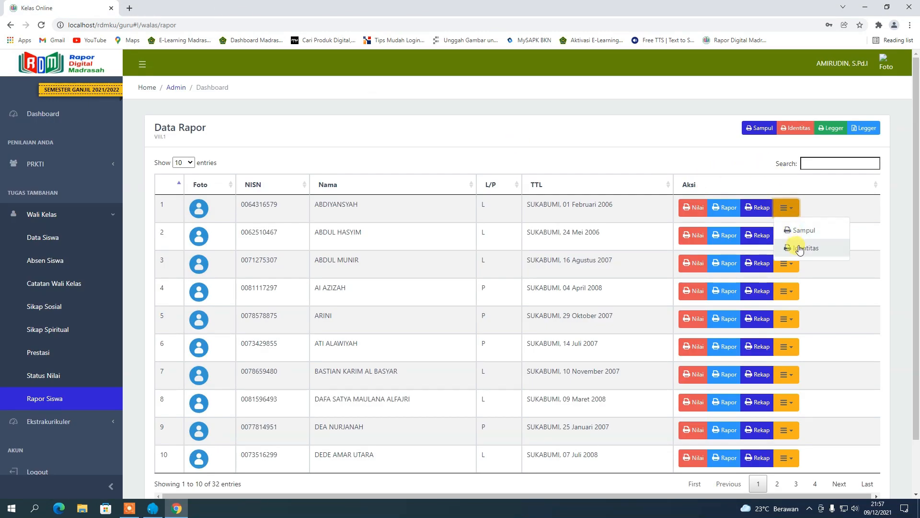
pyautogui.click(779, 246)
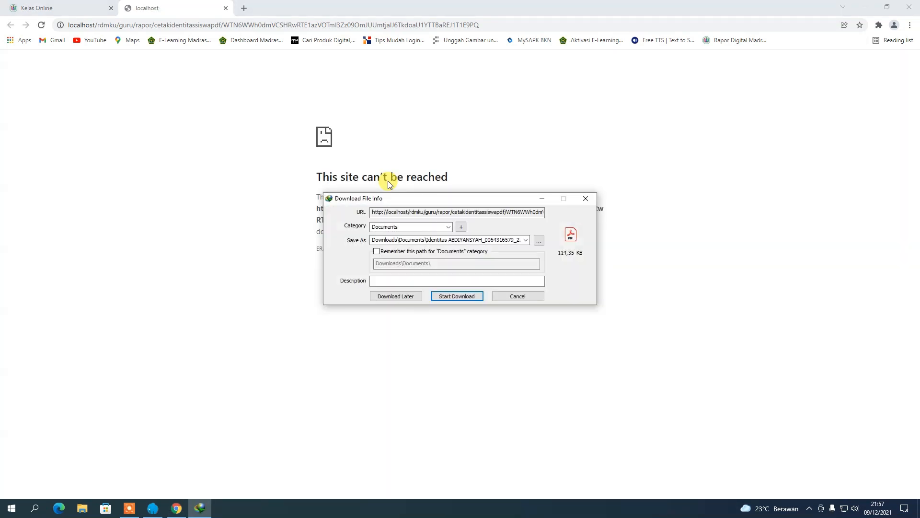
pyautogui.click(465, 297)
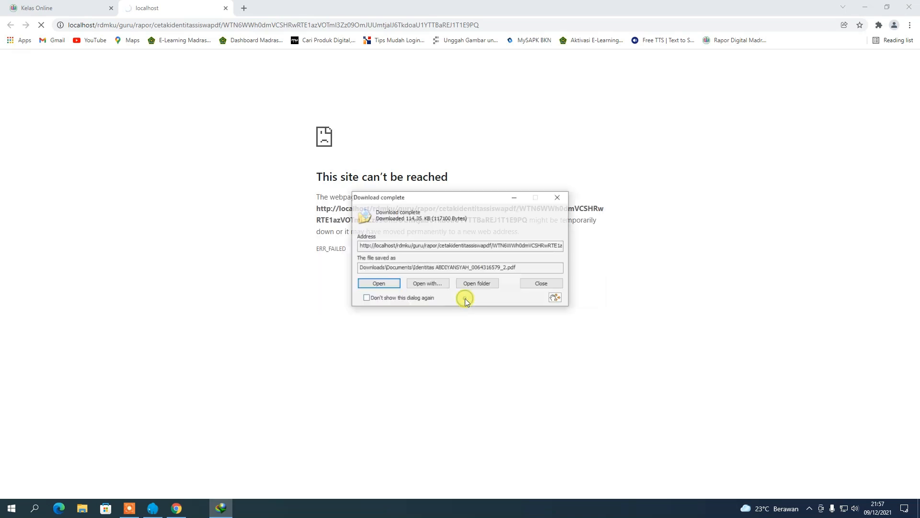
pyautogui.click(427, 284)
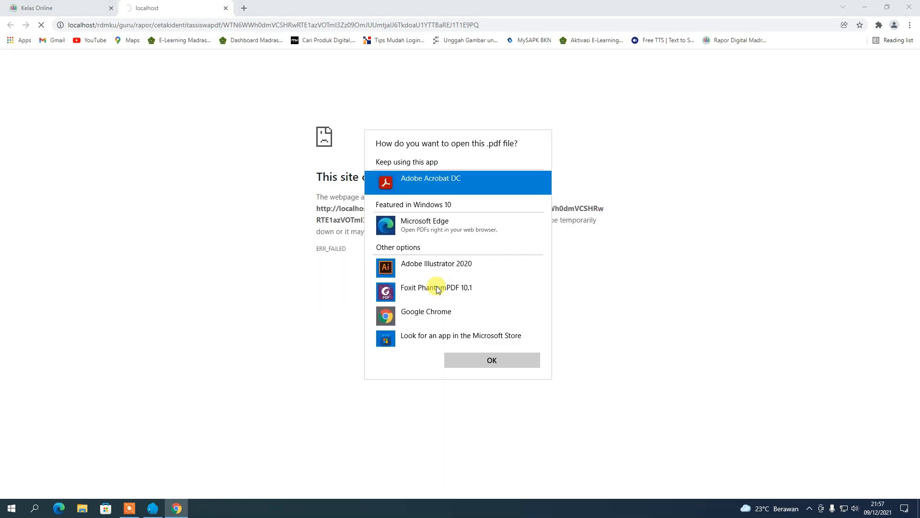
# View the Identitas PDF in Adobe Acrobat DC, then close Acrobat and the leftover error tab.
pyautogui.click(470, 361)
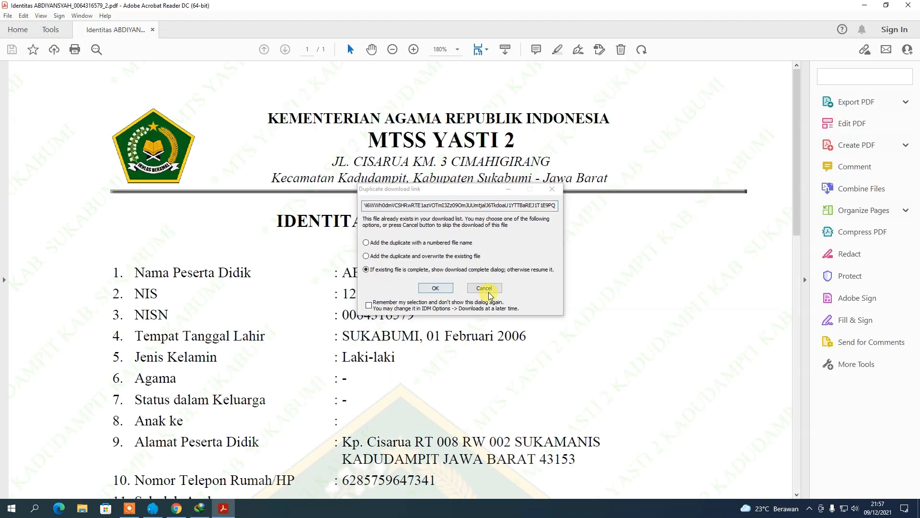
pyautogui.click(484, 288)
pyautogui.scroll(-8, 412, 283)
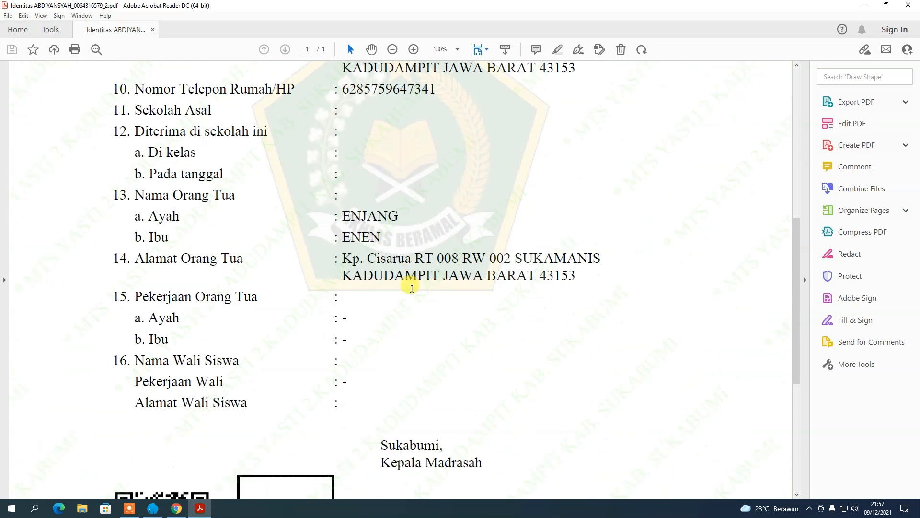
pyautogui.scroll(-6, 412, 288)
pyautogui.scroll(8, 412, 288)
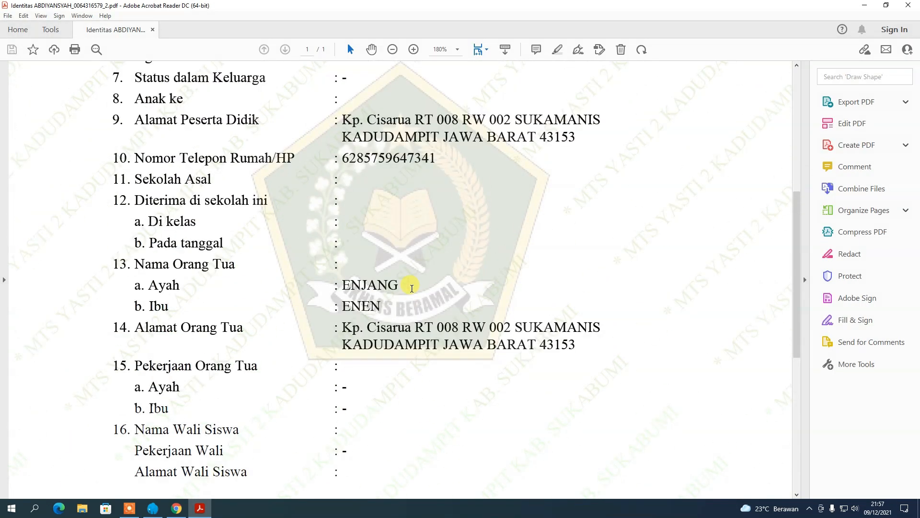
pyautogui.scroll(5, 411, 288)
pyautogui.click(909, 7)
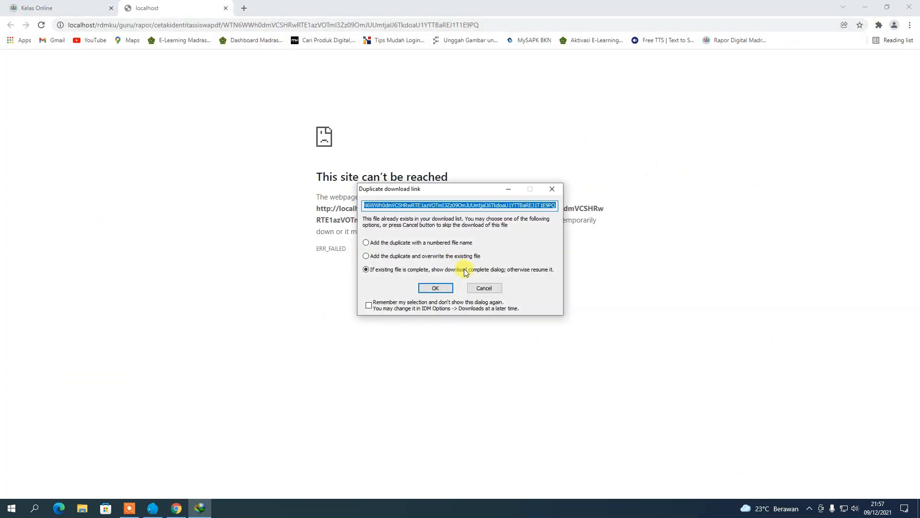
pyautogui.click(482, 286)
pyautogui.click(226, 8)
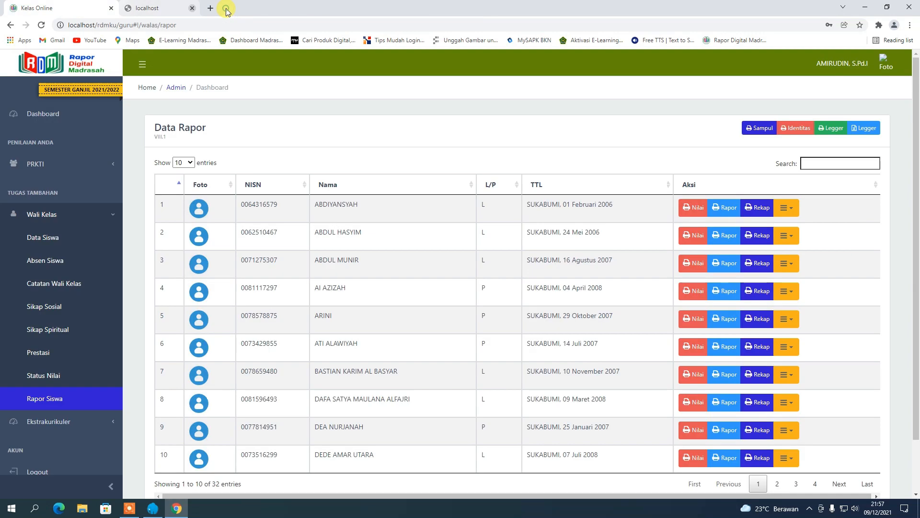